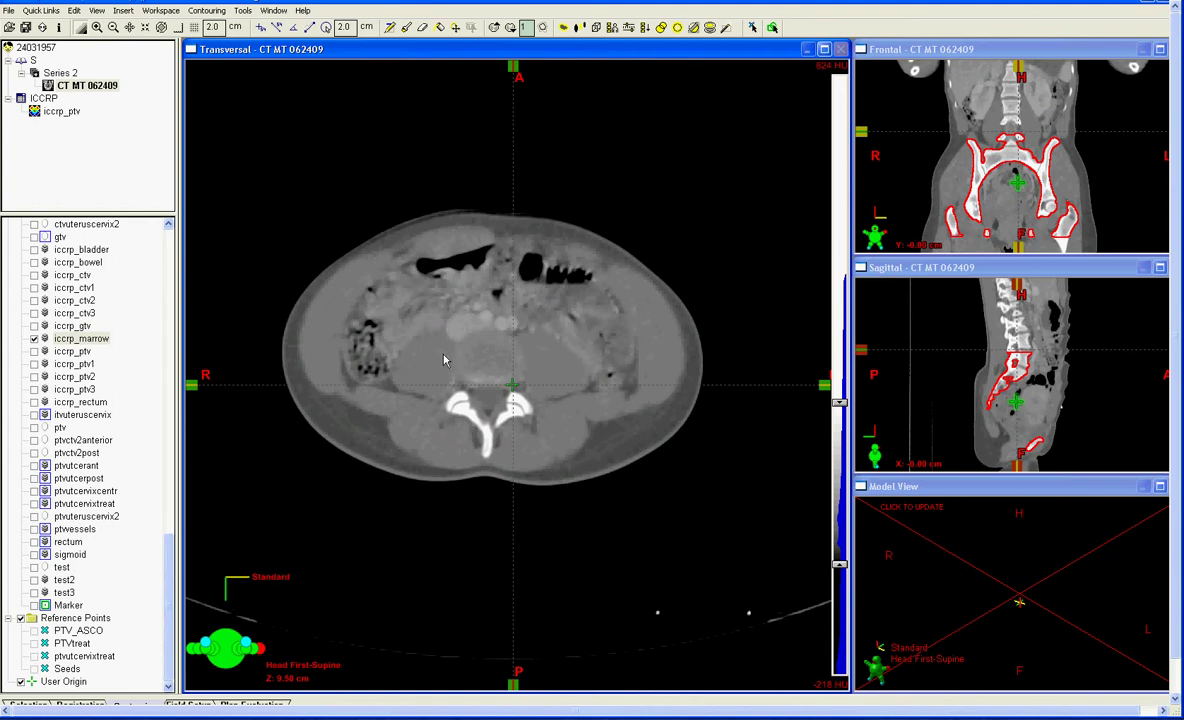
Page through the transversal slices reviewing the red iccrp_marrow contour down to the femurs at Z -9.50 cm.
{"action": "scroll", "coordinate": [445, 360], "scroll_direction": "up", "scroll_amount": 3}
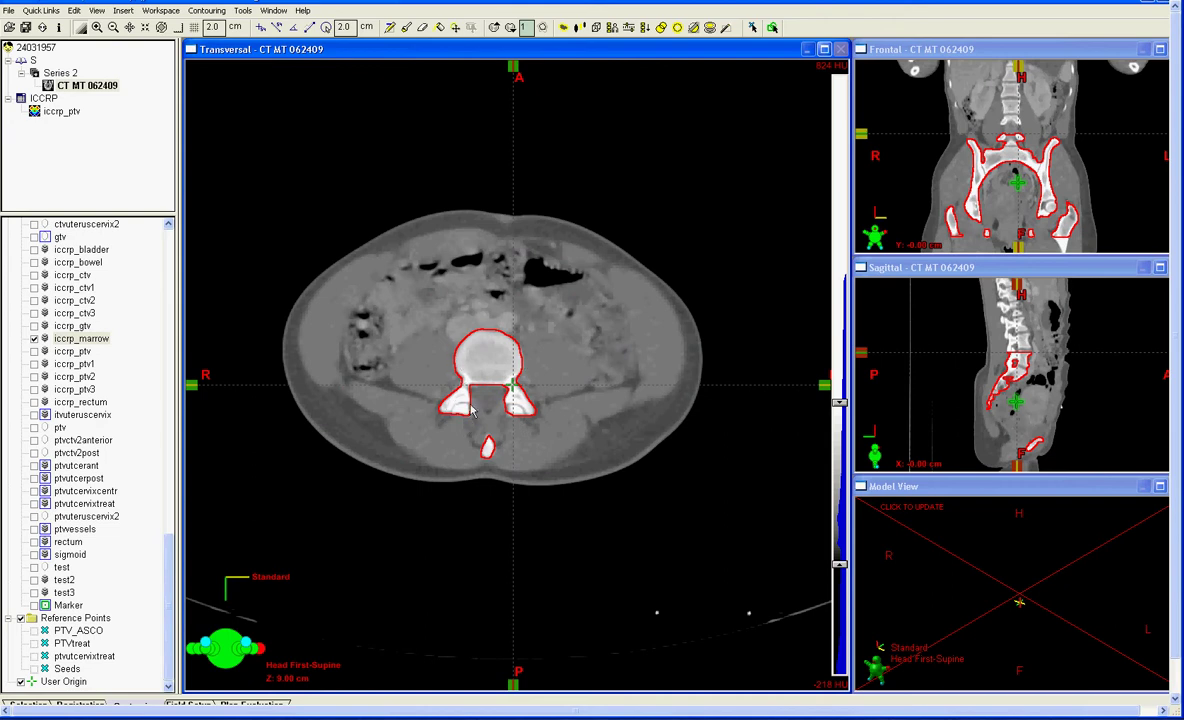
{"action": "scroll", "coordinate": [420, 405], "scroll_direction": "down", "scroll_amount": 1}
{"action": "scroll", "coordinate": [420, 392], "scroll_direction": "down", "scroll_amount": 2}
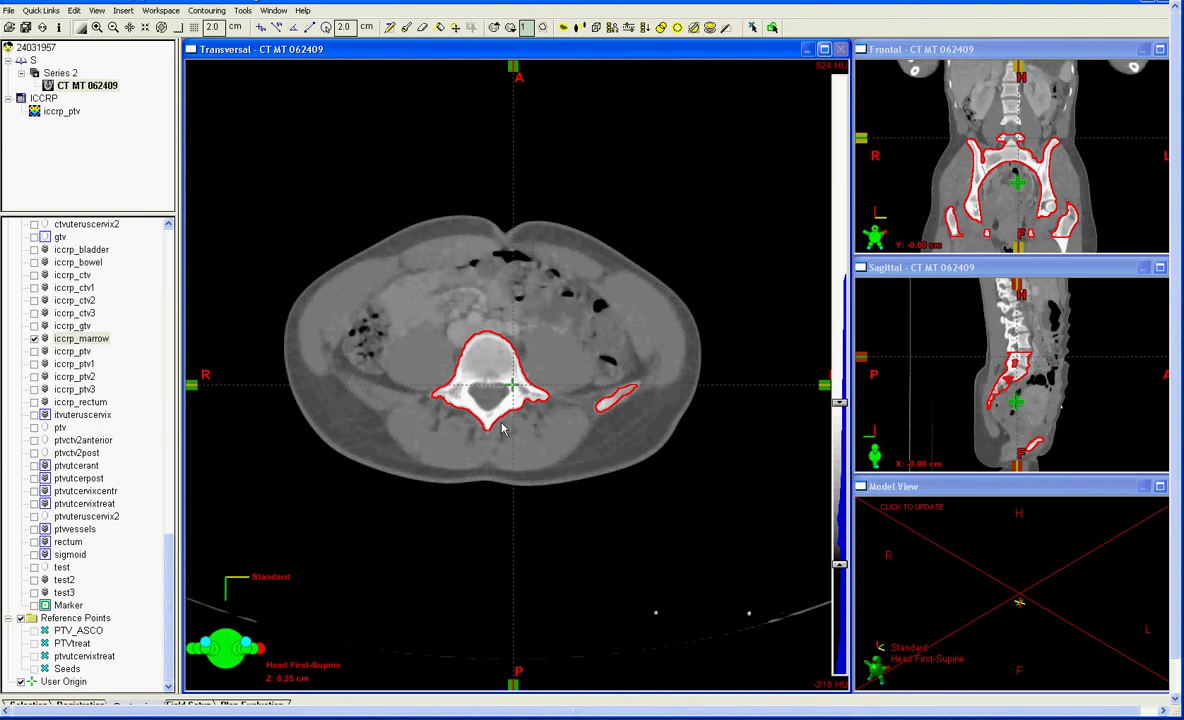
{"action": "scroll", "coordinate": [490, 400], "scroll_direction": "down", "scroll_amount": 3}
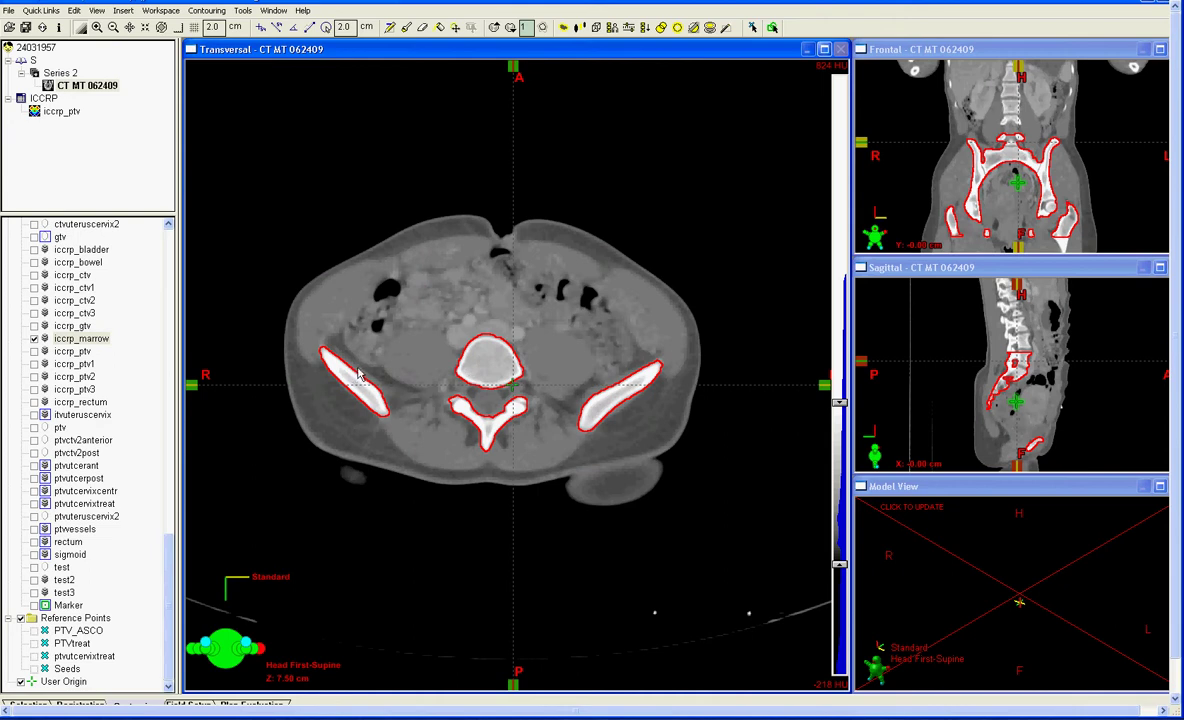
{"action": "scroll", "coordinate": [385, 428], "scroll_direction": "down", "scroll_amount": 5}
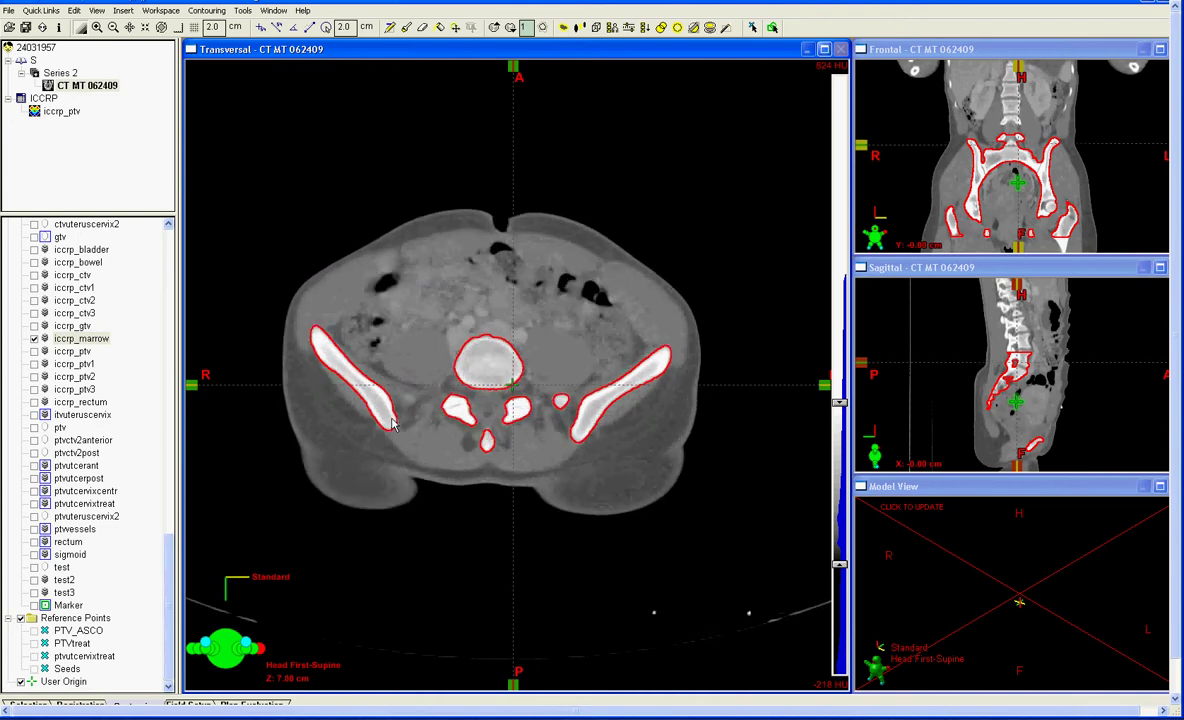
{"action": "scroll", "coordinate": [390, 420], "scroll_direction": "down", "scroll_amount": 4}
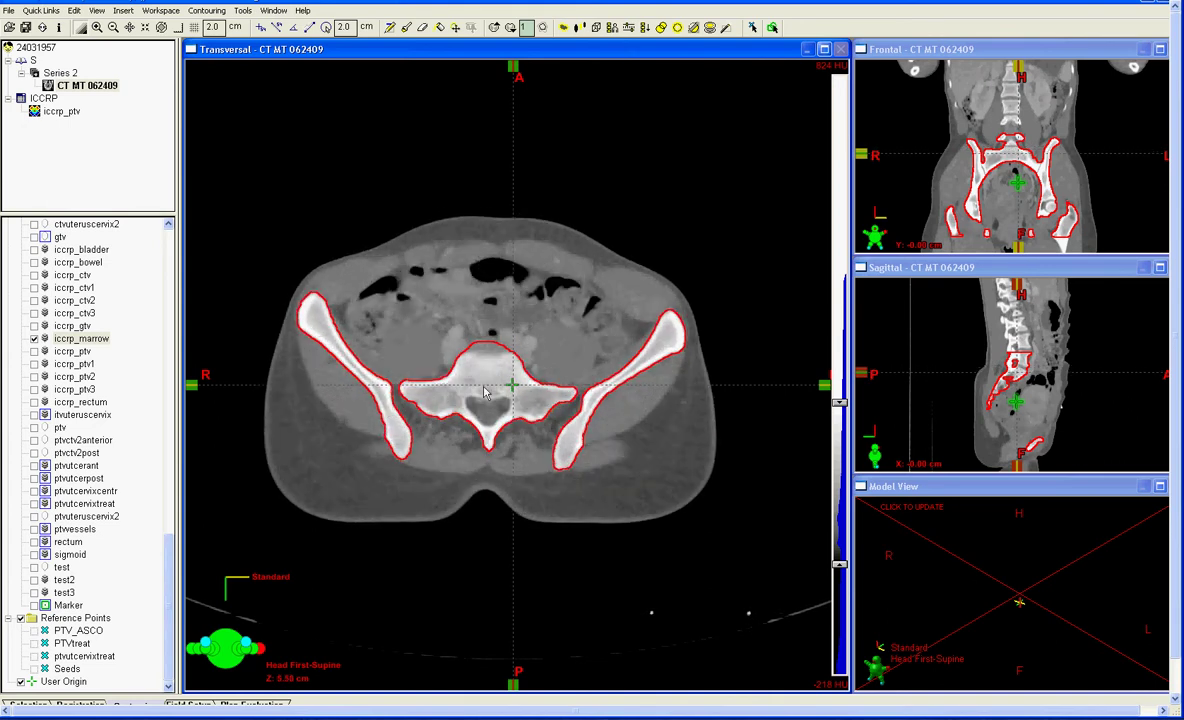
{"action": "scroll", "coordinate": [404, 392], "scroll_direction": "down", "scroll_amount": 6}
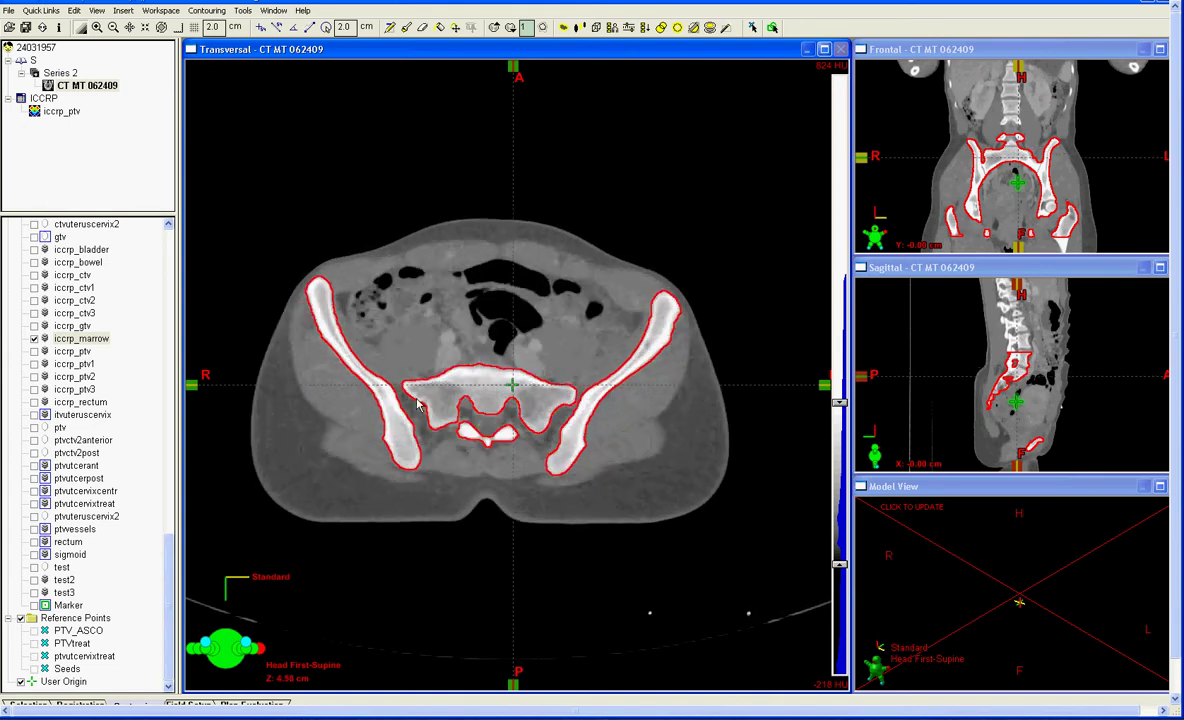
{"action": "scroll", "coordinate": [410, 393], "scroll_direction": "down", "scroll_amount": 16}
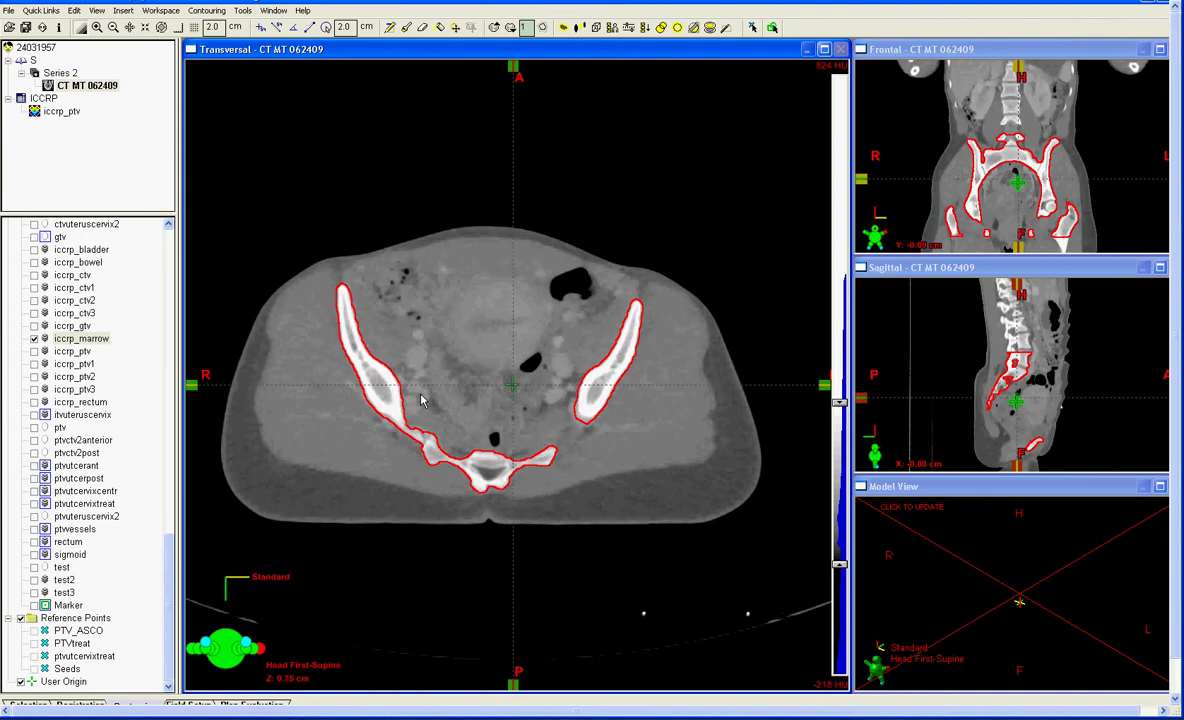
{"action": "scroll", "coordinate": [418, 393], "scroll_direction": "down", "scroll_amount": 15}
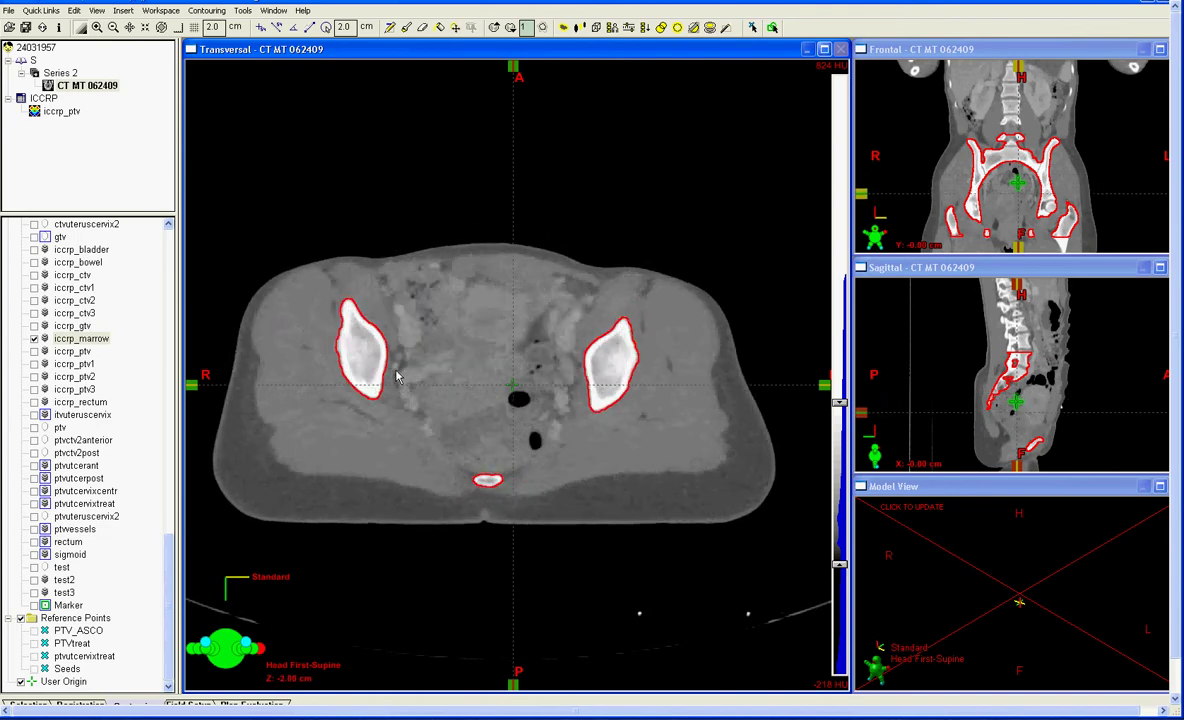
{"action": "scroll", "coordinate": [330, 335], "scroll_direction": "down", "scroll_amount": 10}
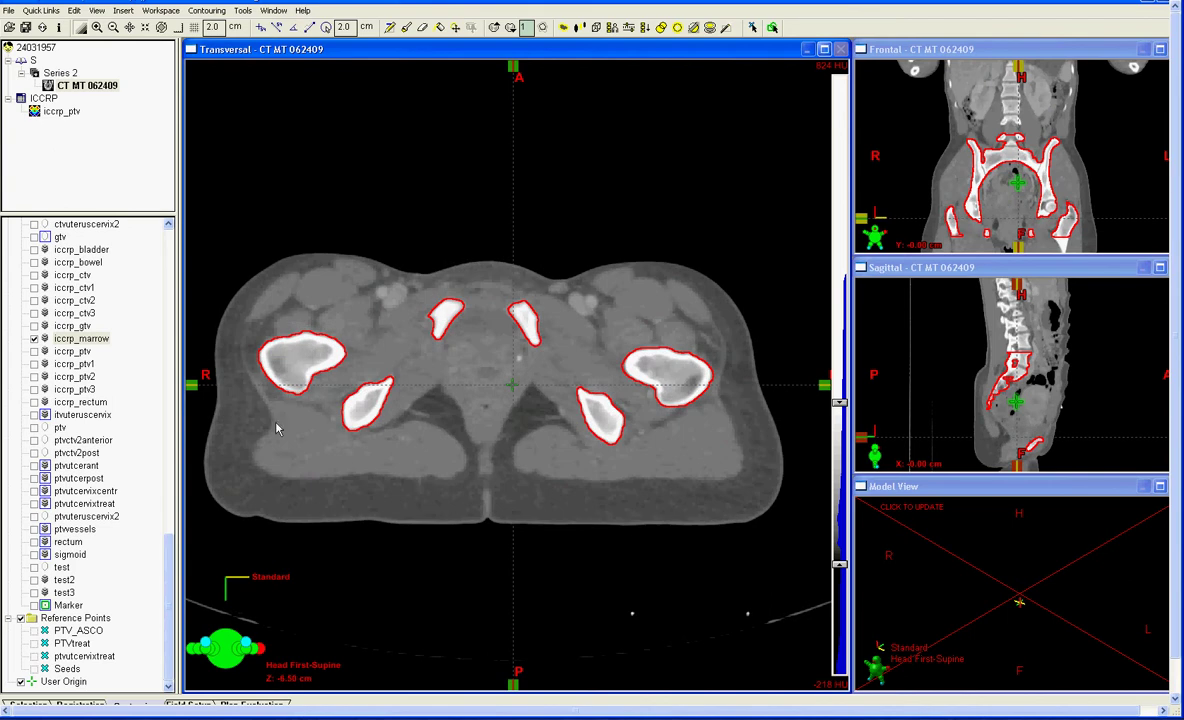
{"action": "scroll", "coordinate": [415, 393], "scroll_direction": "down", "scroll_amount": 2}
{"action": "scroll", "coordinate": [415, 393], "scroll_direction": "down", "scroll_amount": 3}
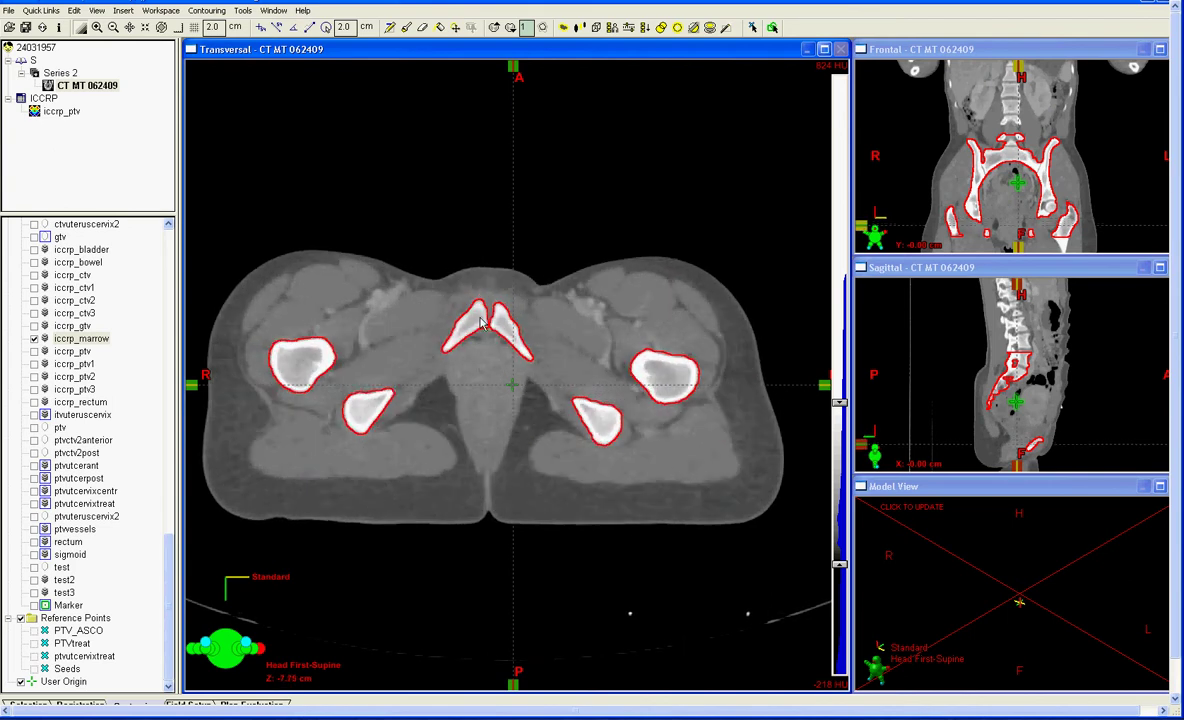
{"action": "scroll", "coordinate": [478, 333], "scroll_direction": "up", "scroll_amount": 19}
{"action": "scroll", "coordinate": [426, 400], "scroll_direction": "down", "scroll_amount": 2}
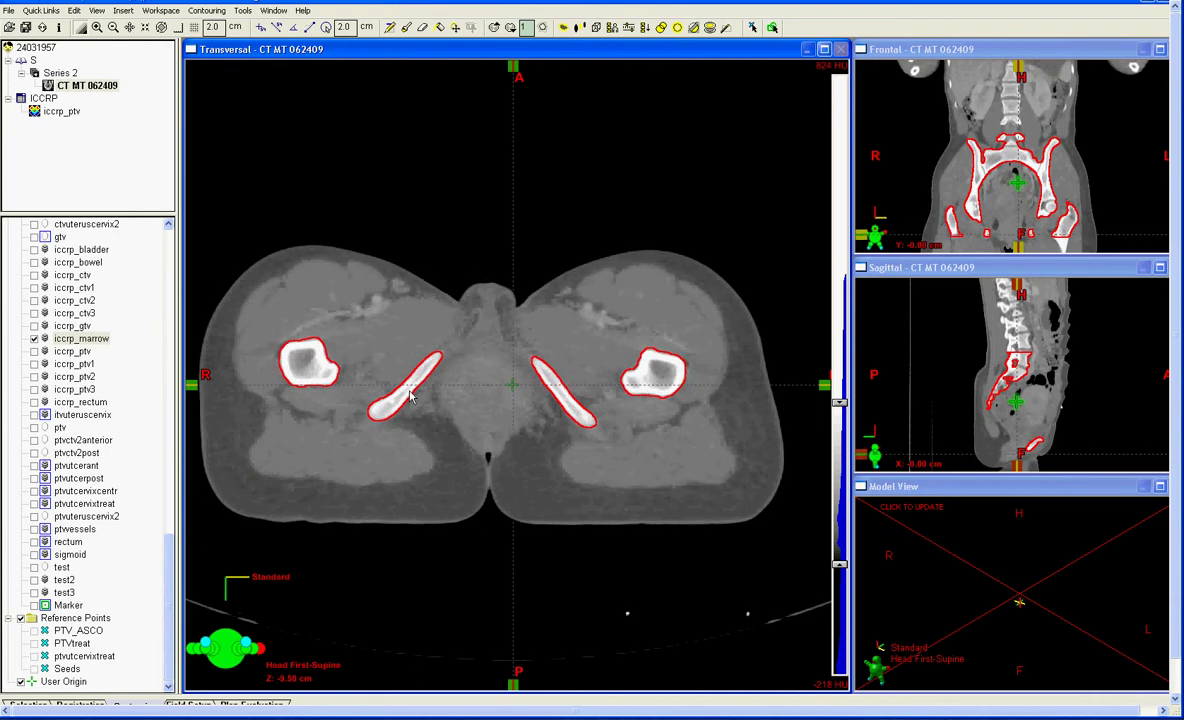
{"action": "scroll", "coordinate": [403, 397], "scroll_direction": "down", "scroll_amount": 20}
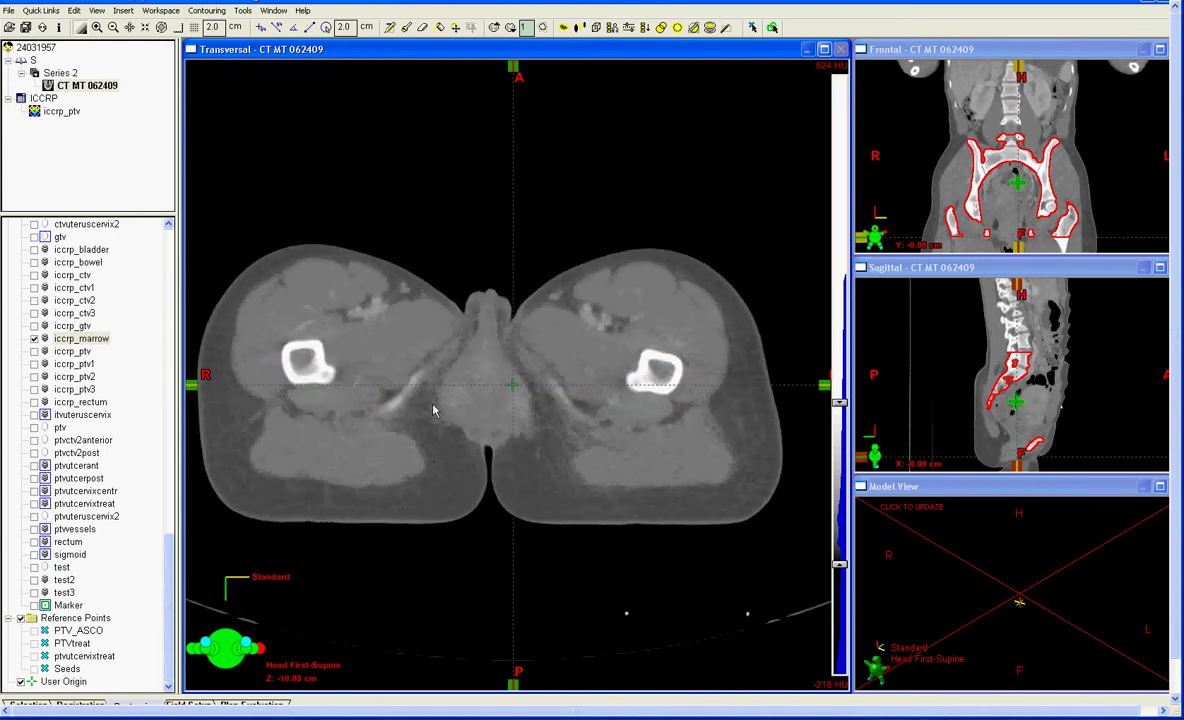
{"action": "scroll", "coordinate": [432, 408], "scroll_direction": "up", "scroll_amount": 1}
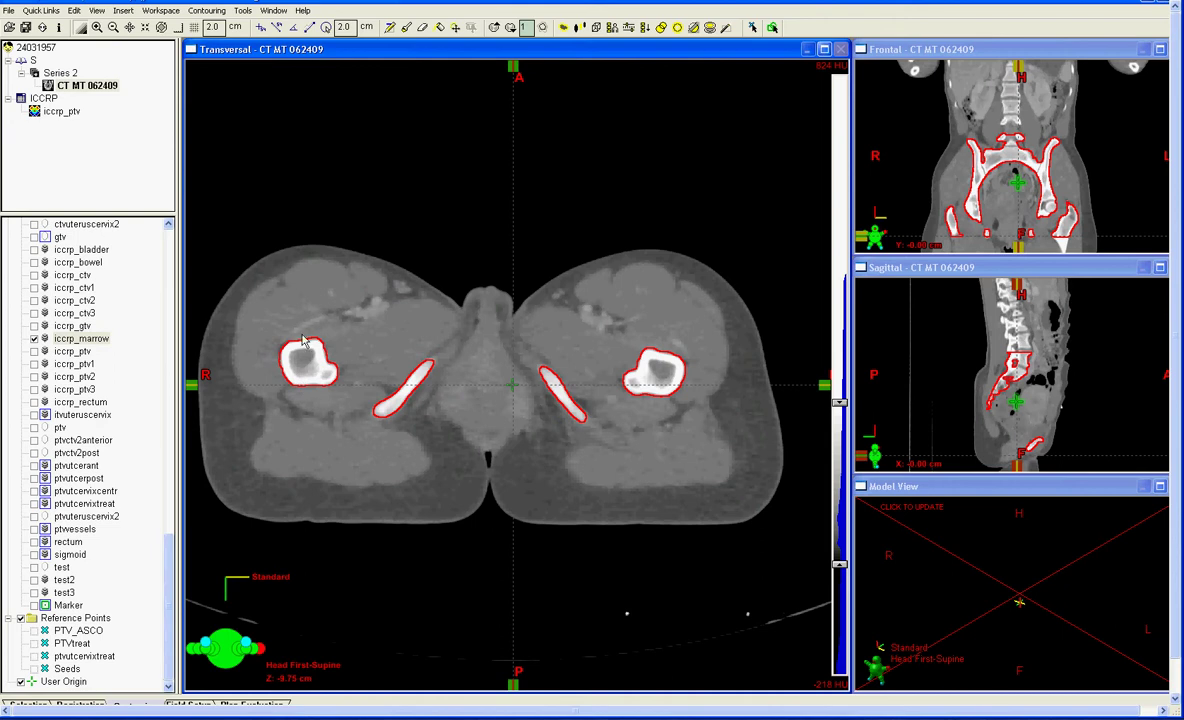
{"action": "scroll", "coordinate": [313, 435], "scroll_direction": "up", "scroll_amount": 1}
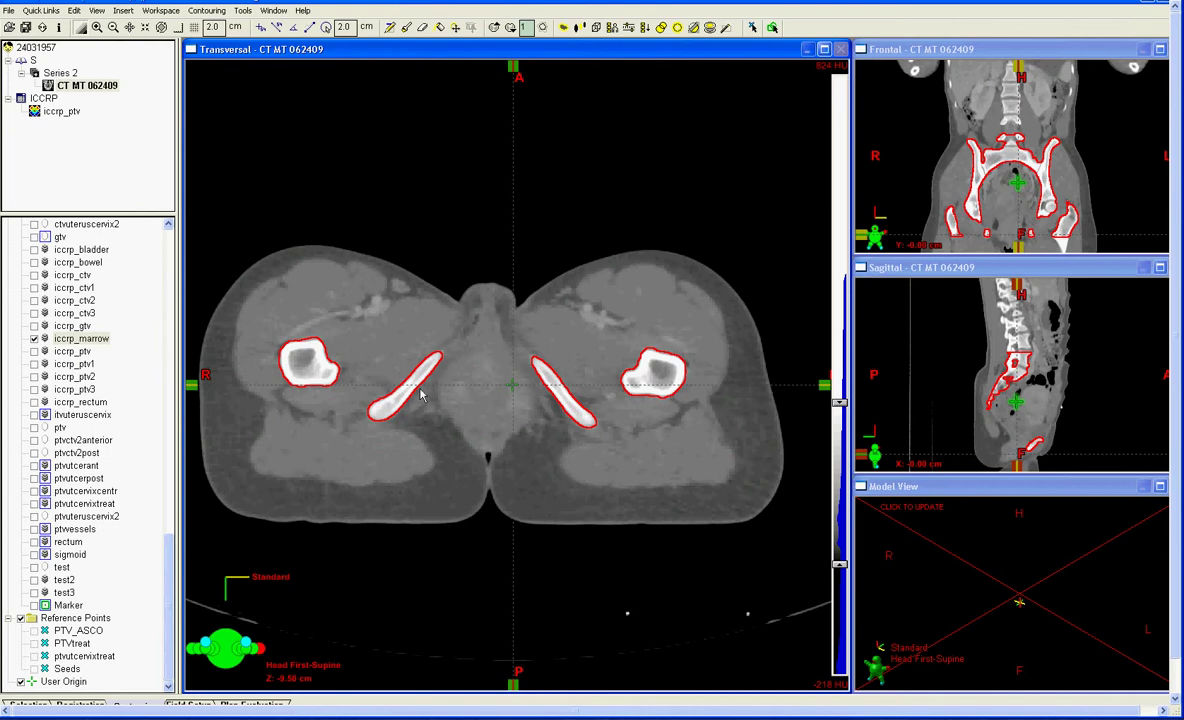
Select the test structure, trace a freehand outline along the left pubic ramus, then delete it.
{"action": "left_click", "coordinate": [61, 568]}
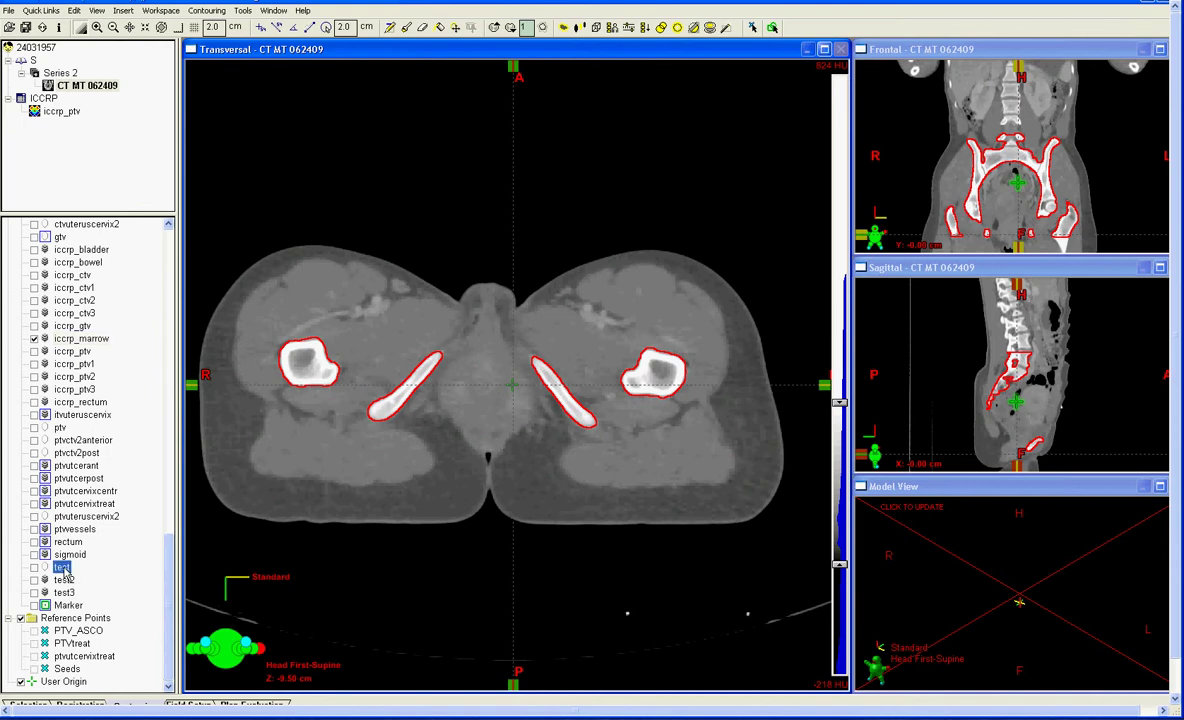
{"action": "left_click", "coordinate": [391, 28]}
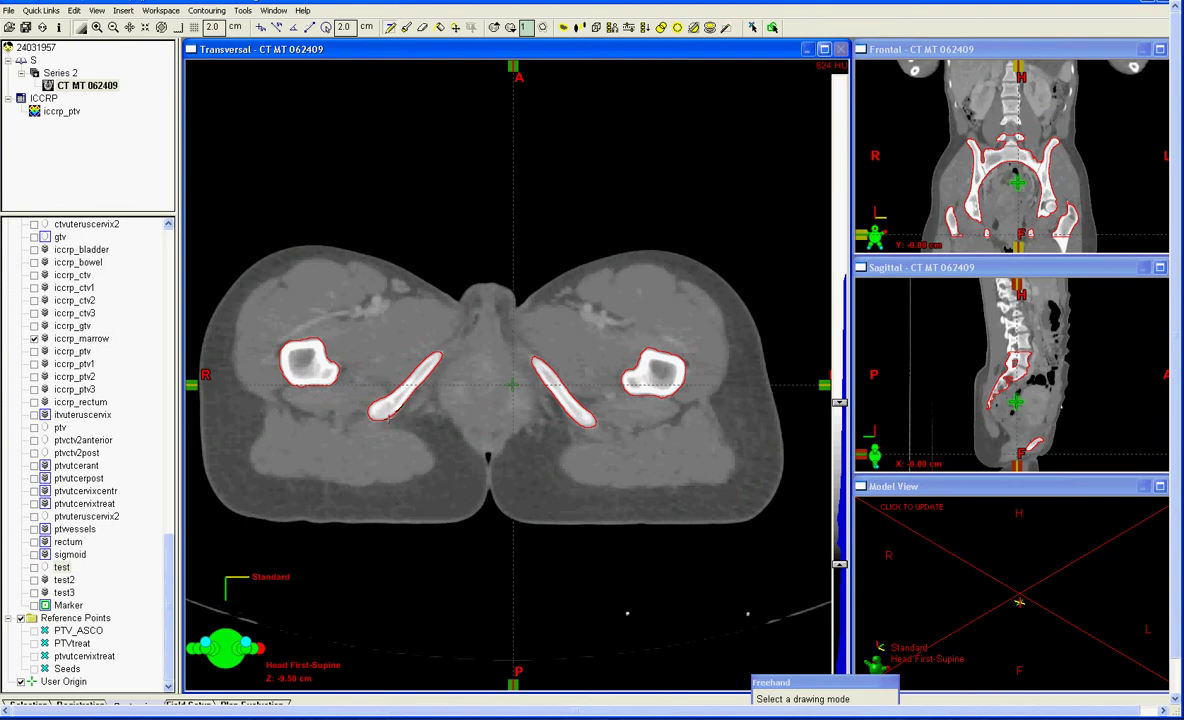
{"action": "scroll", "coordinate": [420, 410], "scroll_direction": "up", "scroll_amount": 1}
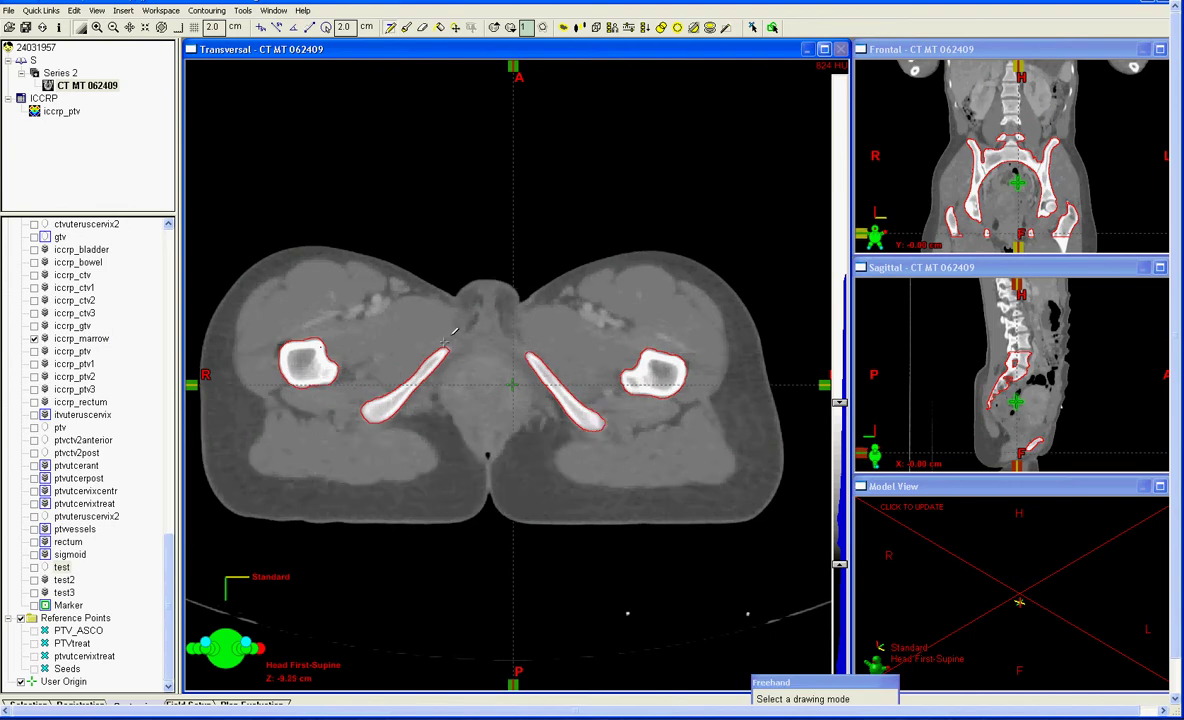
{"action": "mouse_move", "coordinate": [438, 350]}
{"action": "left_mouse_down"}
{"action": "mouse_move", "coordinate": [368, 401]}
{"action": "mouse_move", "coordinate": [366, 420]}
{"action": "mouse_move", "coordinate": [388, 419]}
{"action": "mouse_move", "coordinate": [430, 372]}
{"action": "left_mouse_up"}
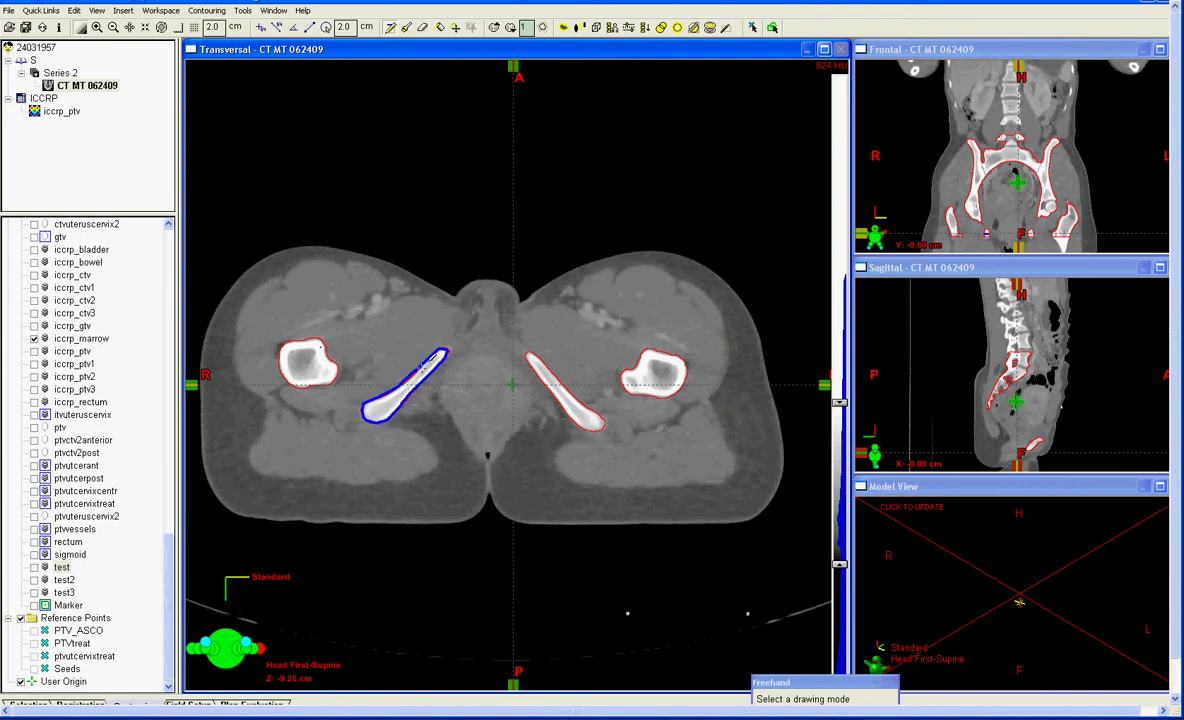
{"action": "right_click", "coordinate": [395, 333]}
{"action": "left_click", "coordinate": [418, 346]}
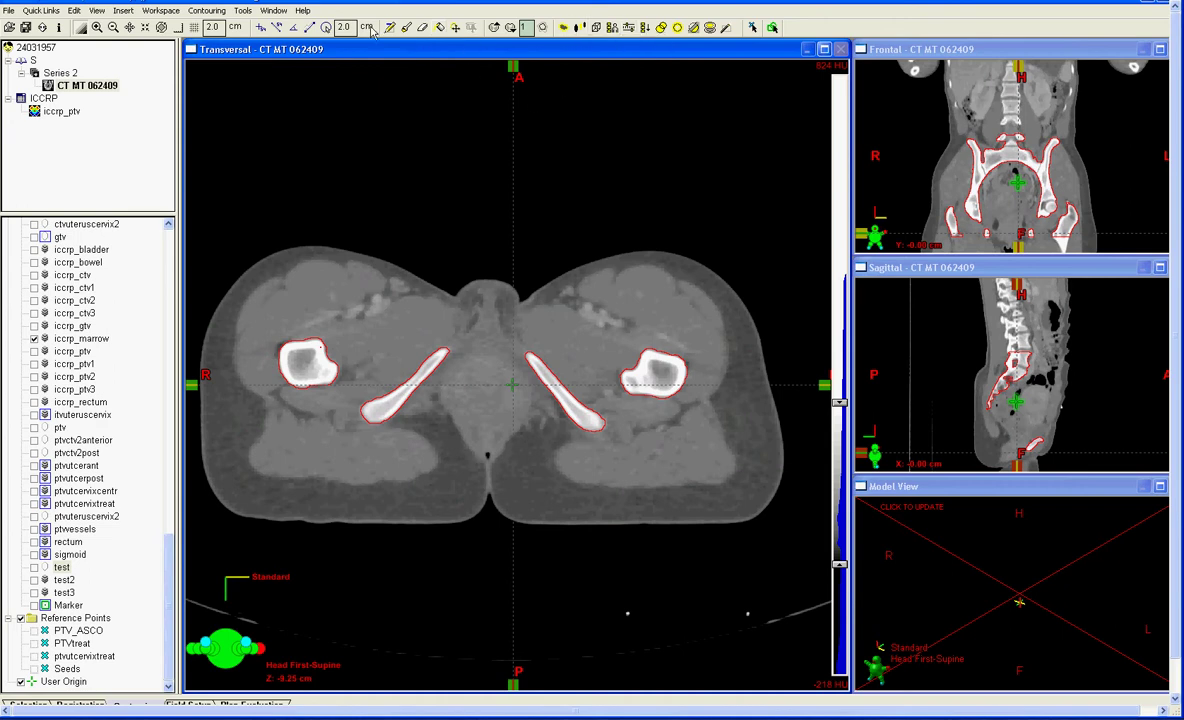
Add a volume-of-interest box around the pelvis and widen its edges outward.
{"action": "left_click", "coordinate": [610, 28]}
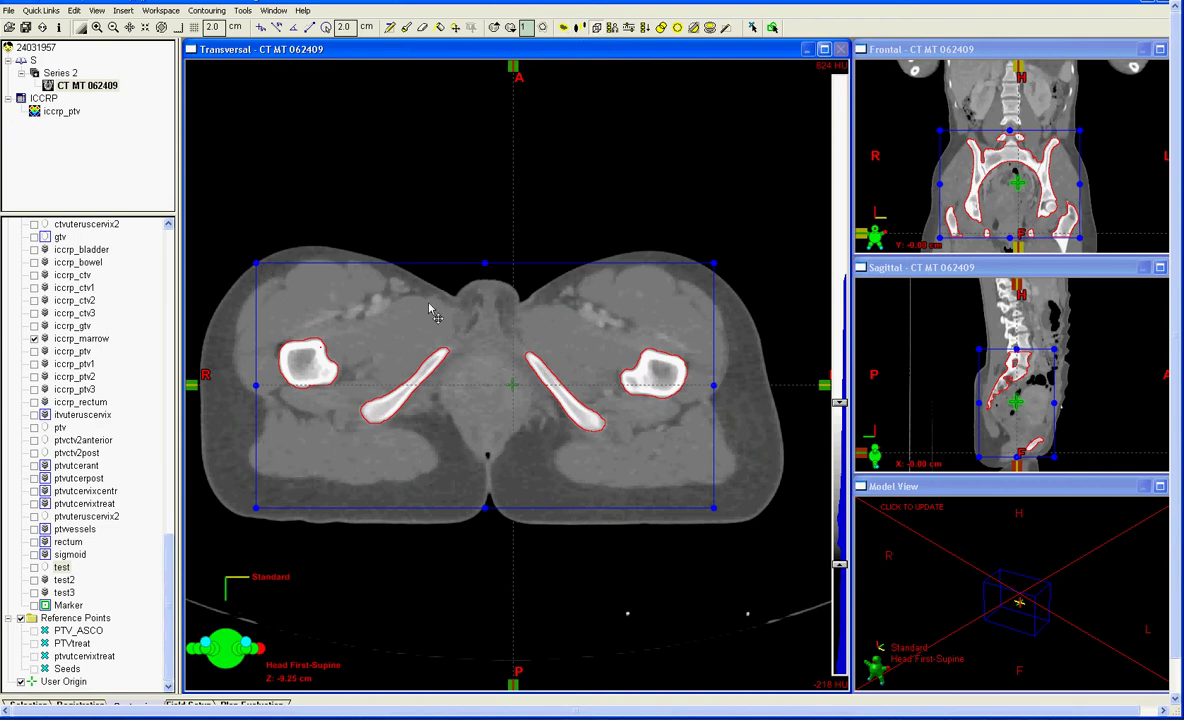
{"action": "scroll", "coordinate": [286, 390], "scroll_direction": "up", "scroll_amount": 7}
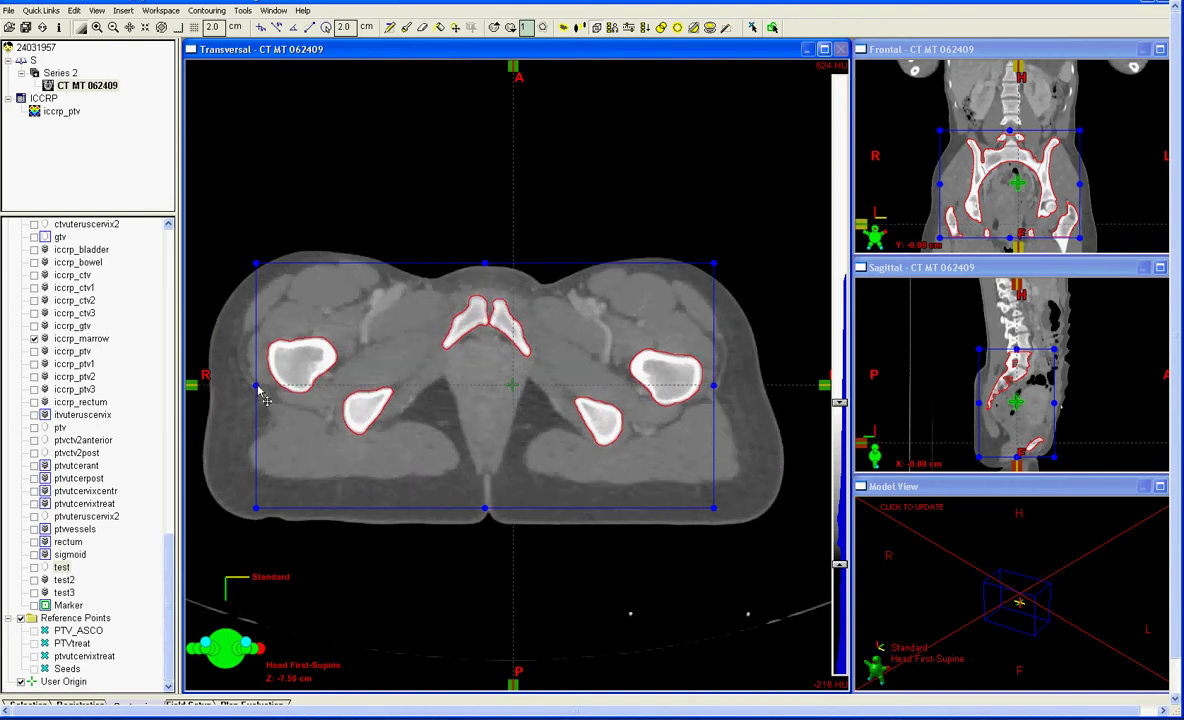
{"action": "scroll", "coordinate": [263, 395], "scroll_direction": "up", "scroll_amount": 8}
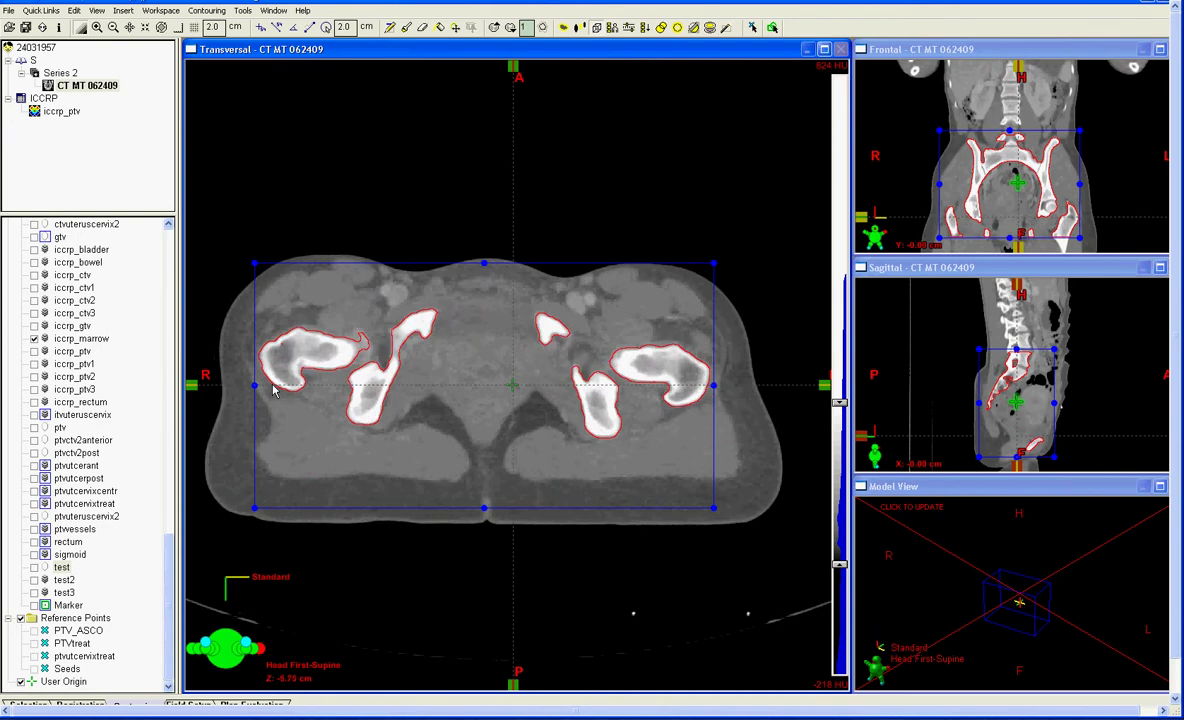
{"action": "left_click_drag", "start_coordinate": [255, 370], "coordinate": [251, 370]}
{"action": "scroll", "coordinate": [258, 358], "scroll_direction": "up", "scroll_amount": 3}
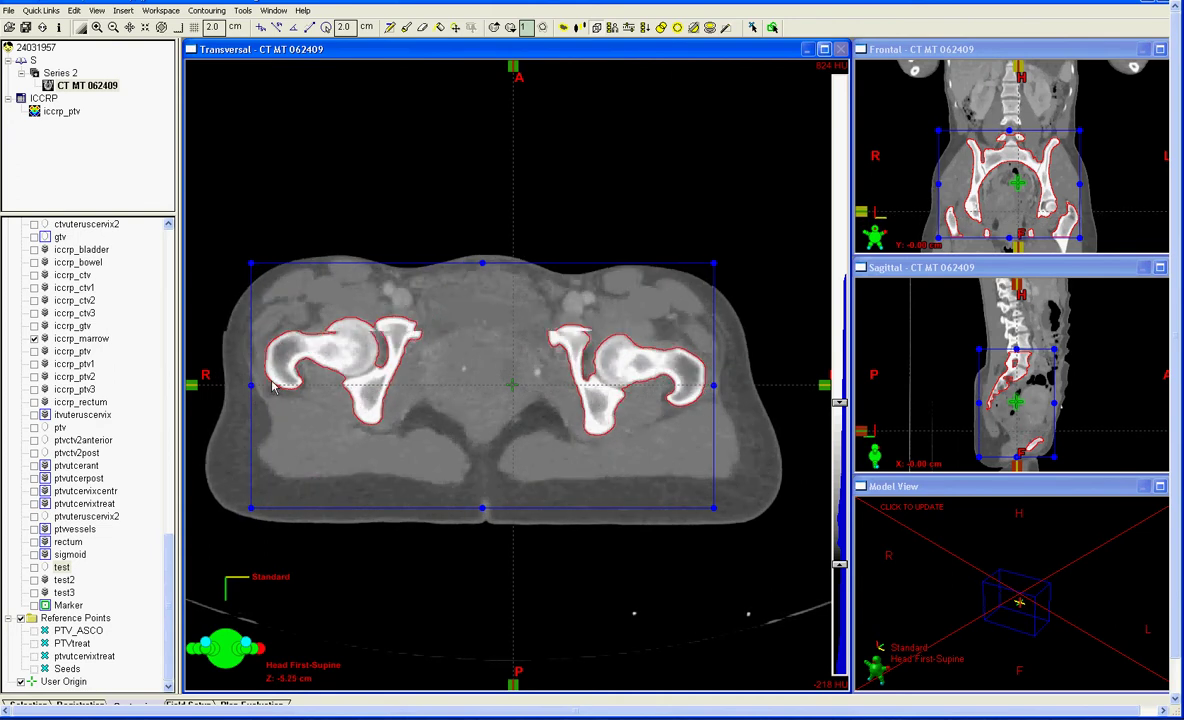
{"action": "scroll", "coordinate": [283, 355], "scroll_direction": "up", "scroll_amount": 2}
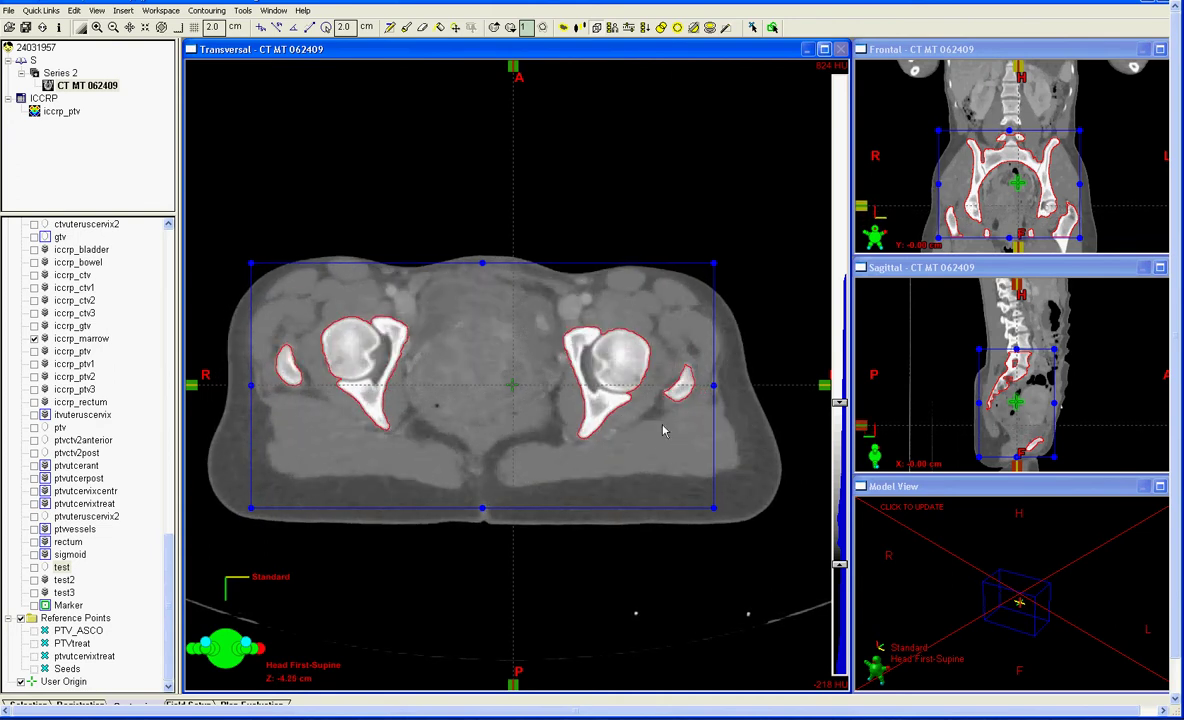
{"action": "left_click_drag", "start_coordinate": [717, 391], "coordinate": [719, 386]}
Move up through the transversal slices from the hips to the lumbar vertebra at Z 9.50 cm.
{"action": "scroll", "coordinate": [550, 481], "scroll_direction": "up", "scroll_amount": 9}
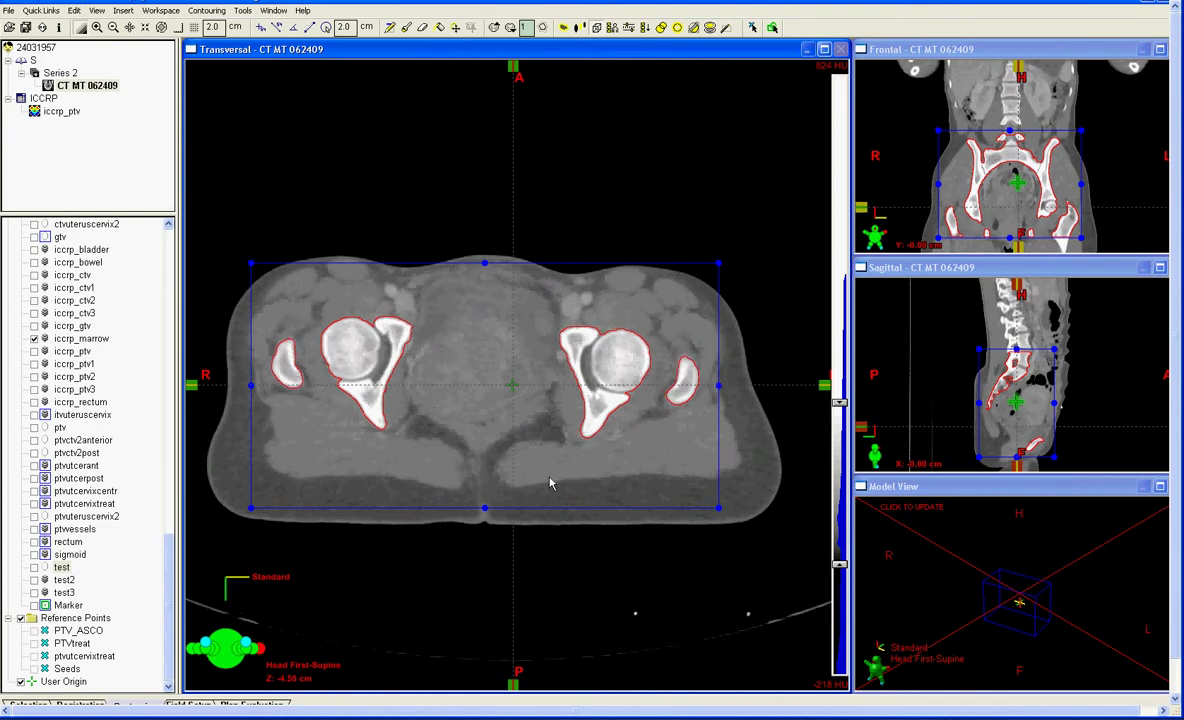
{"action": "scroll", "coordinate": [515, 478], "scroll_direction": "up", "scroll_amount": 1}
{"action": "scroll", "coordinate": [493, 508], "scroll_direction": "up", "scroll_amount": 3}
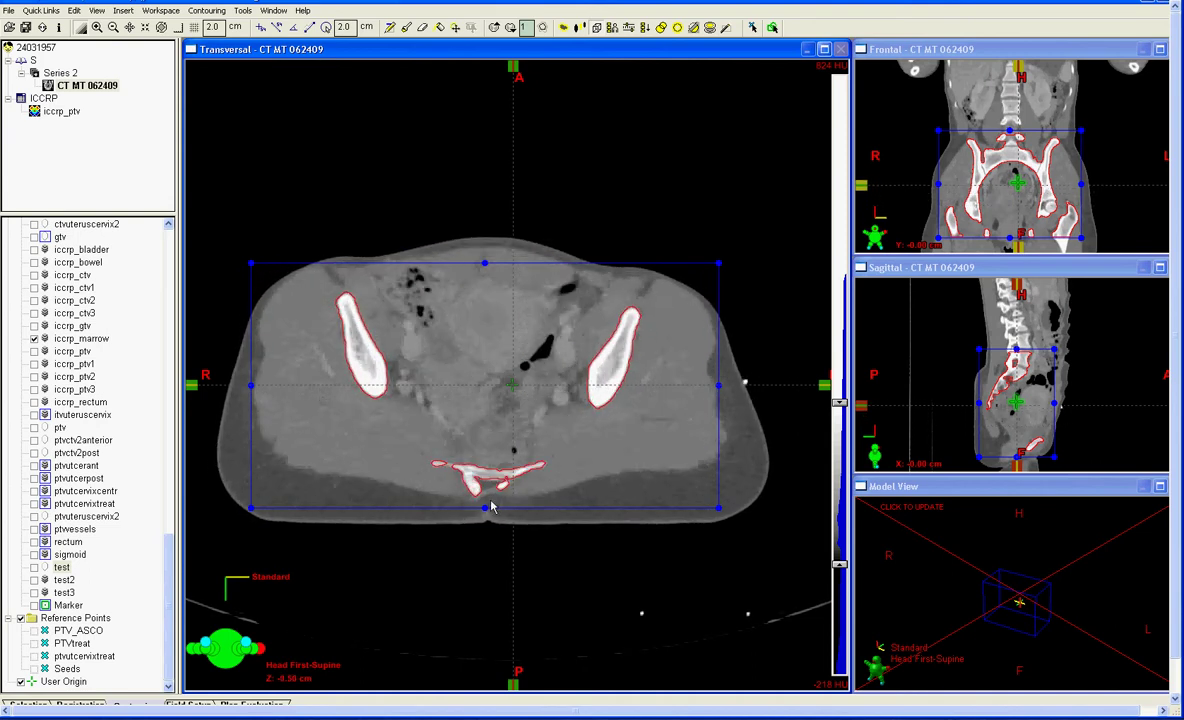
{"action": "scroll", "coordinate": [490, 515], "scroll_direction": "up", "scroll_amount": 7}
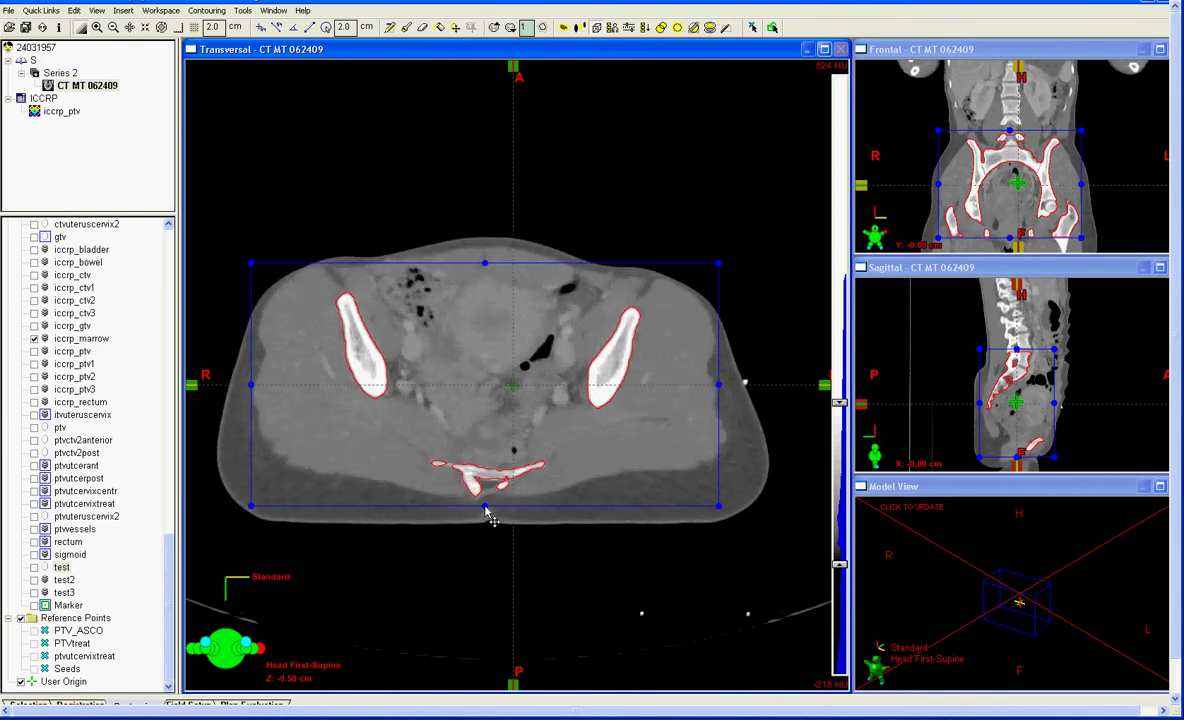
{"action": "scroll", "coordinate": [487, 477], "scroll_direction": "up", "scroll_amount": 3}
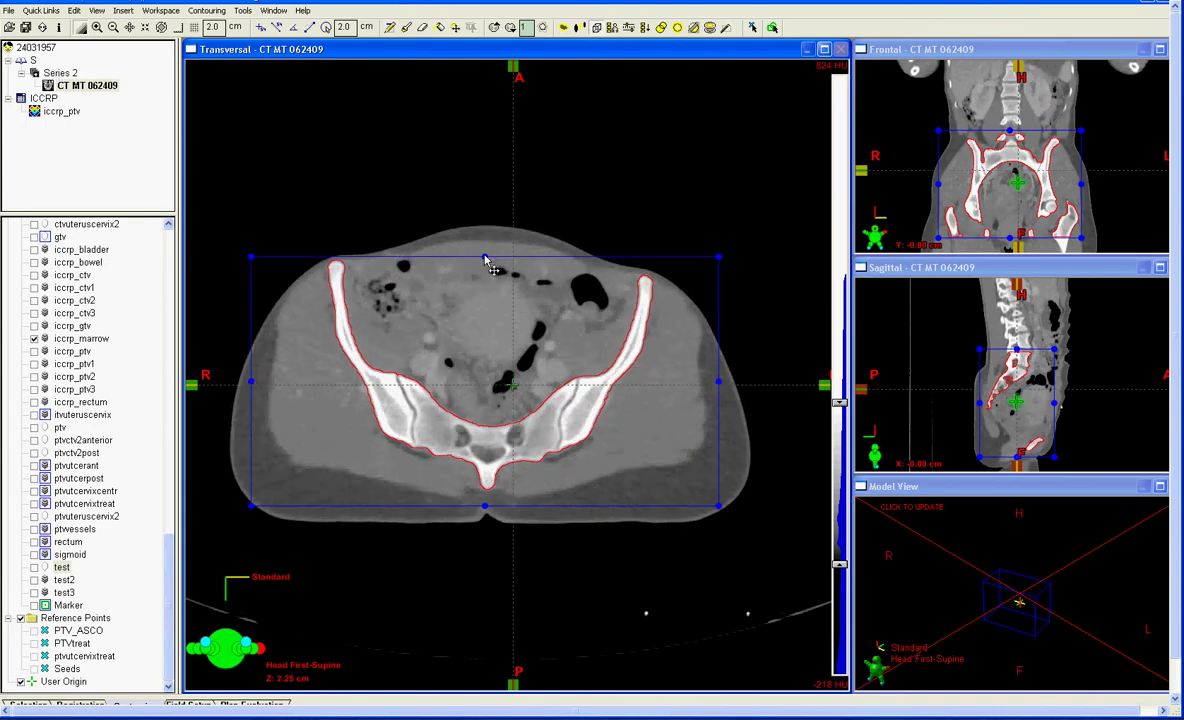
{"action": "scroll", "coordinate": [476, 278], "scroll_direction": "up", "scroll_amount": 2}
{"action": "scroll", "coordinate": [465, 282], "scroll_direction": "up", "scroll_amount": 1}
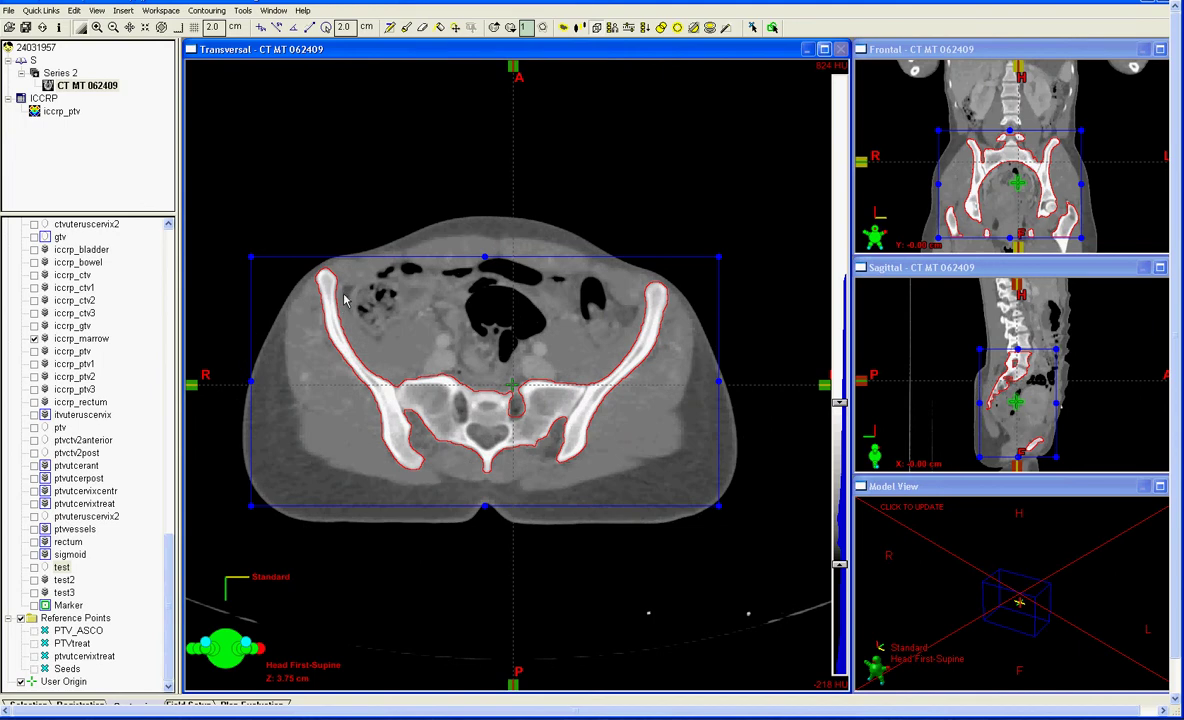
{"action": "scroll", "coordinate": [386, 338], "scroll_direction": "up", "scroll_amount": 2}
{"action": "scroll", "coordinate": [390, 341], "scroll_direction": "up", "scroll_amount": 7}
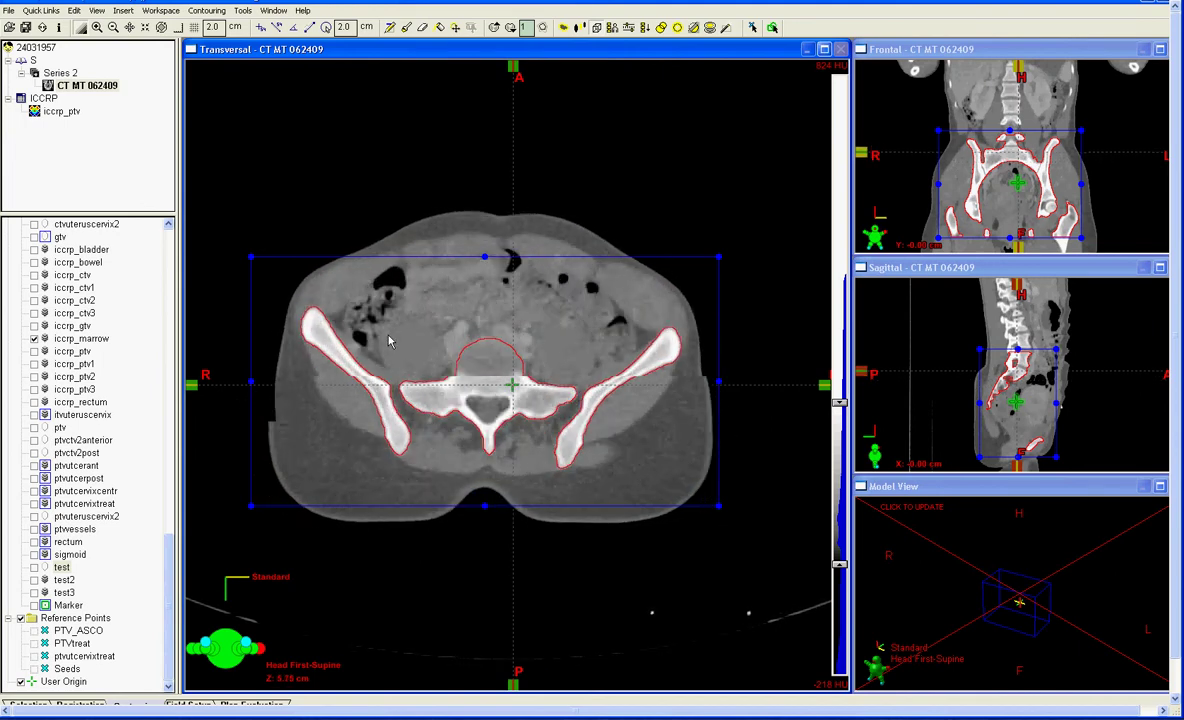
{"action": "scroll", "coordinate": [390, 341], "scroll_direction": "up", "scroll_amount": 3}
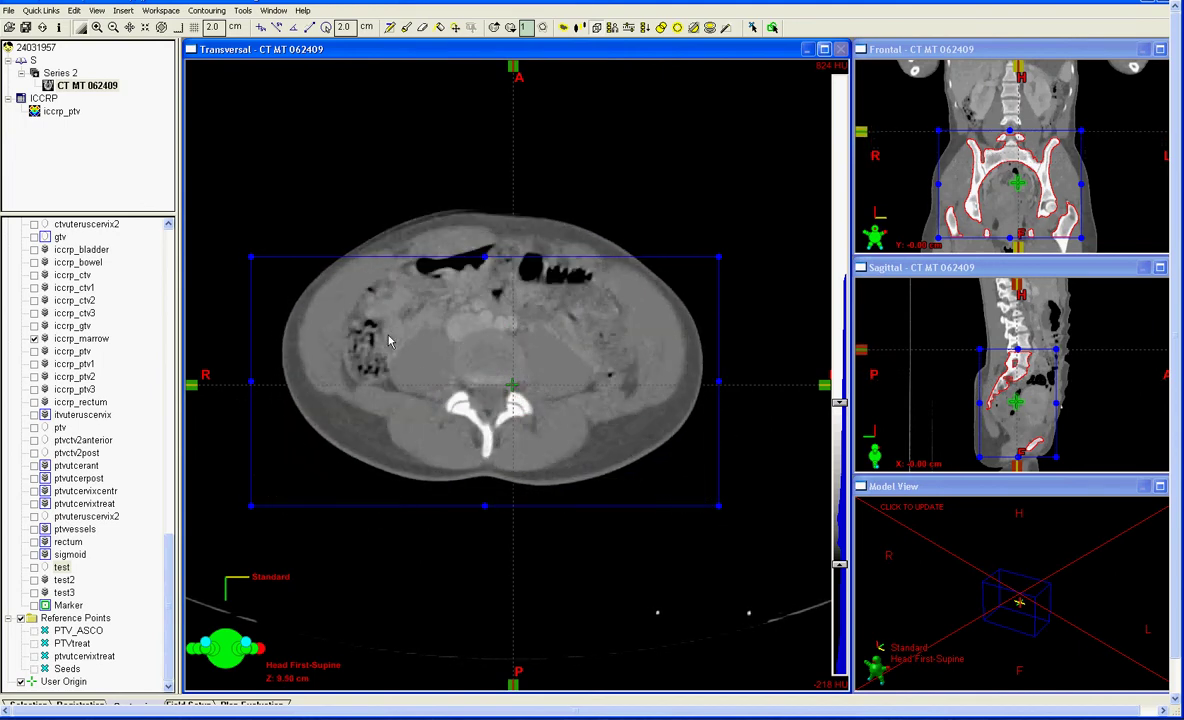
Activate the sagittal then transversal view, review slices below the hips, and return to Z -2.00 cm.
{"action": "left_click", "coordinate": [1030, 358]}
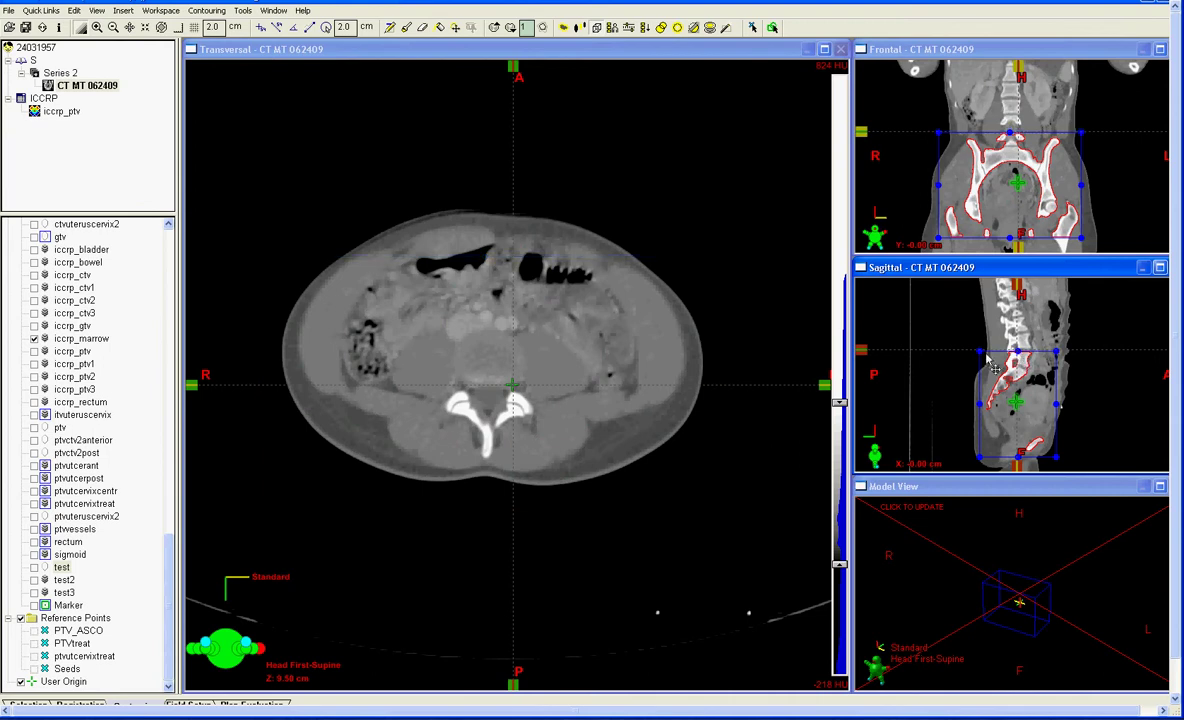
{"action": "left_click", "coordinate": [697, 388]}
{"action": "scroll", "coordinate": [697, 388], "scroll_direction": "down", "scroll_amount": 4}
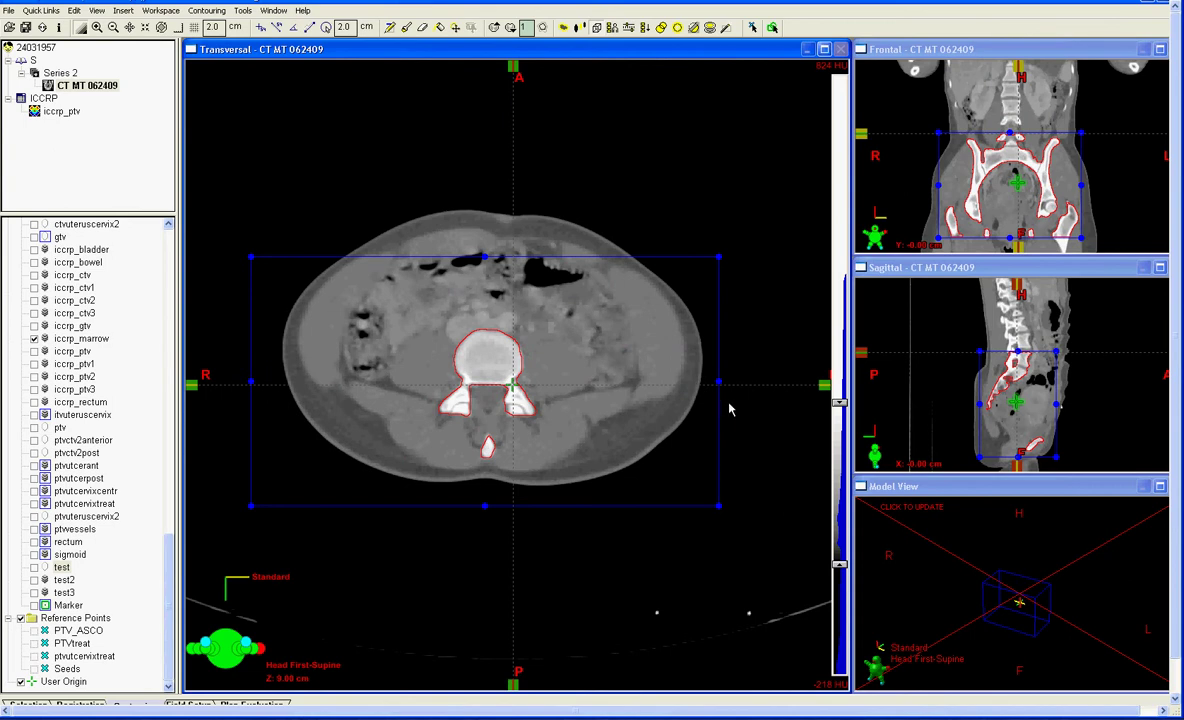
{"action": "scroll", "coordinate": [738, 403], "scroll_direction": "down", "scroll_amount": 20}
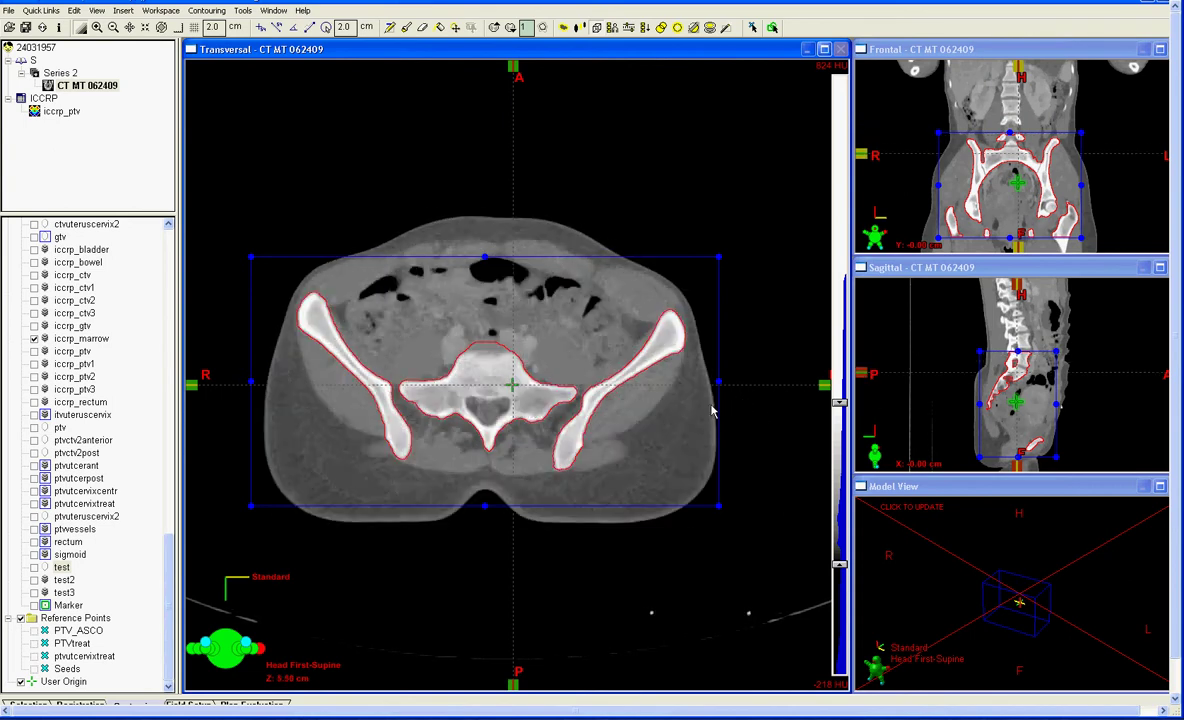
{"action": "scroll", "coordinate": [692, 403], "scroll_direction": "down", "scroll_amount": 20}
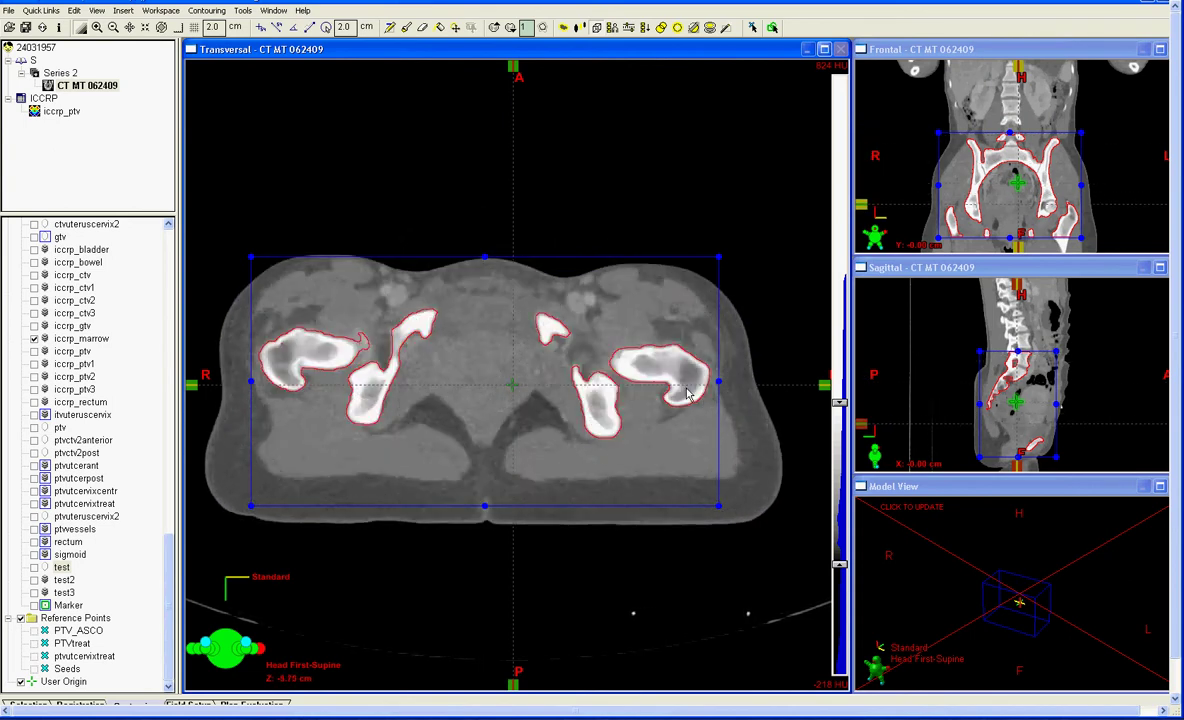
{"action": "scroll", "coordinate": [687, 395], "scroll_direction": "down", "scroll_amount": 6}
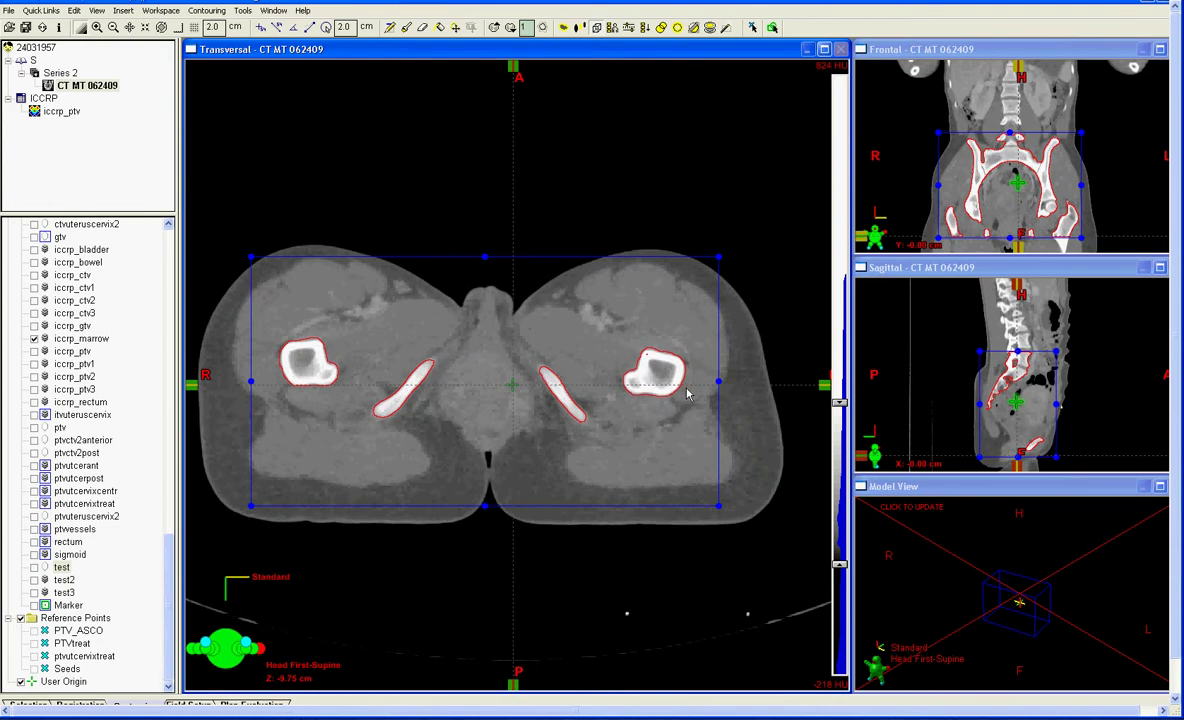
{"action": "scroll", "coordinate": [687, 392], "scroll_direction": "up", "scroll_amount": 1}
{"action": "scroll", "coordinate": [418, 400], "scroll_direction": "up", "scroll_amount": 7}
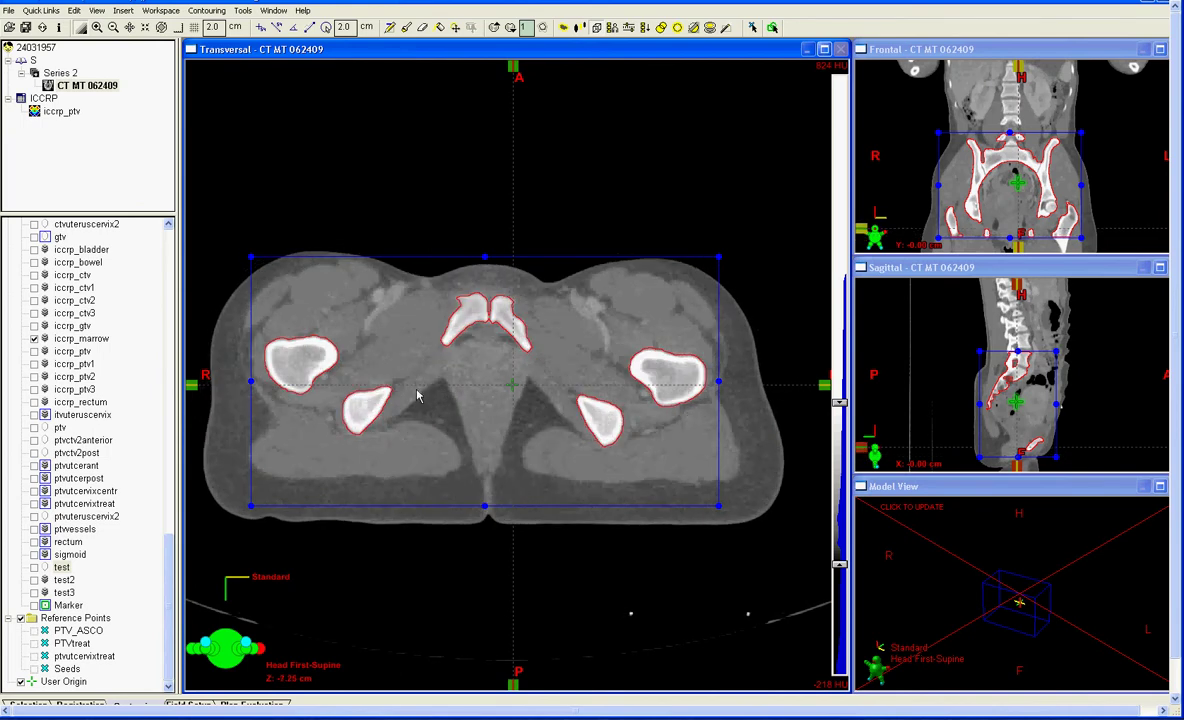
{"action": "scroll", "coordinate": [418, 384], "scroll_direction": "up", "scroll_amount": 20}
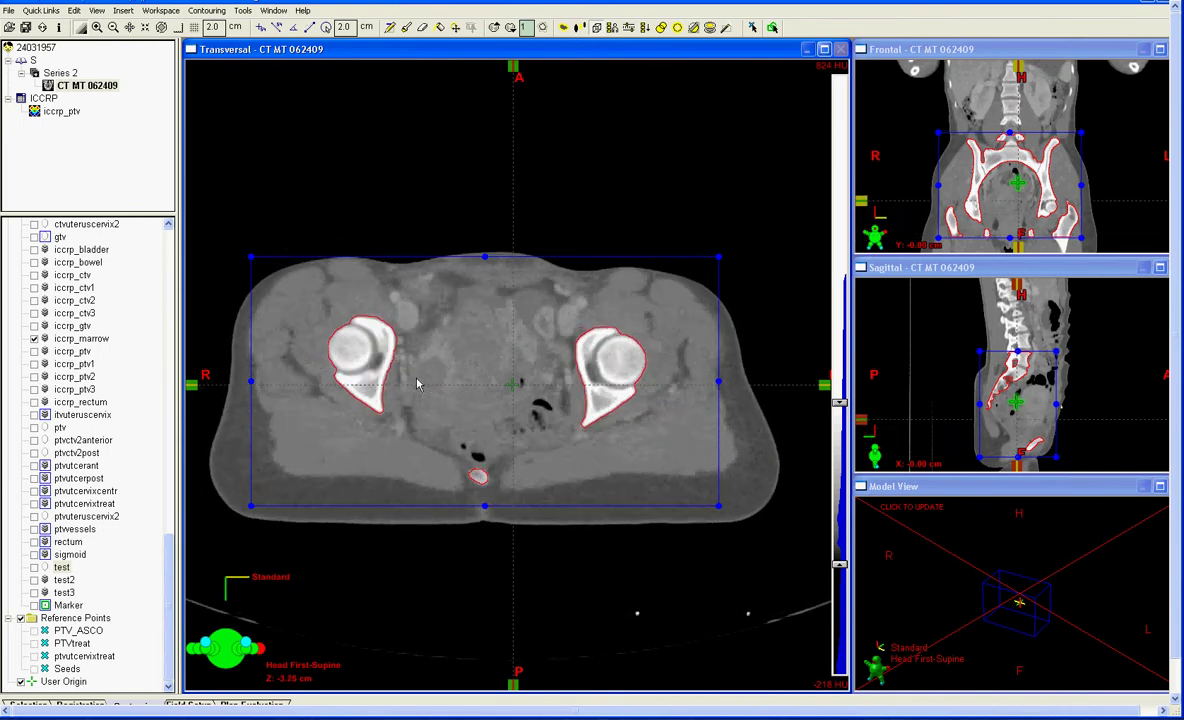
{"action": "scroll", "coordinate": [418, 384], "scroll_direction": "up", "scroll_amount": 2}
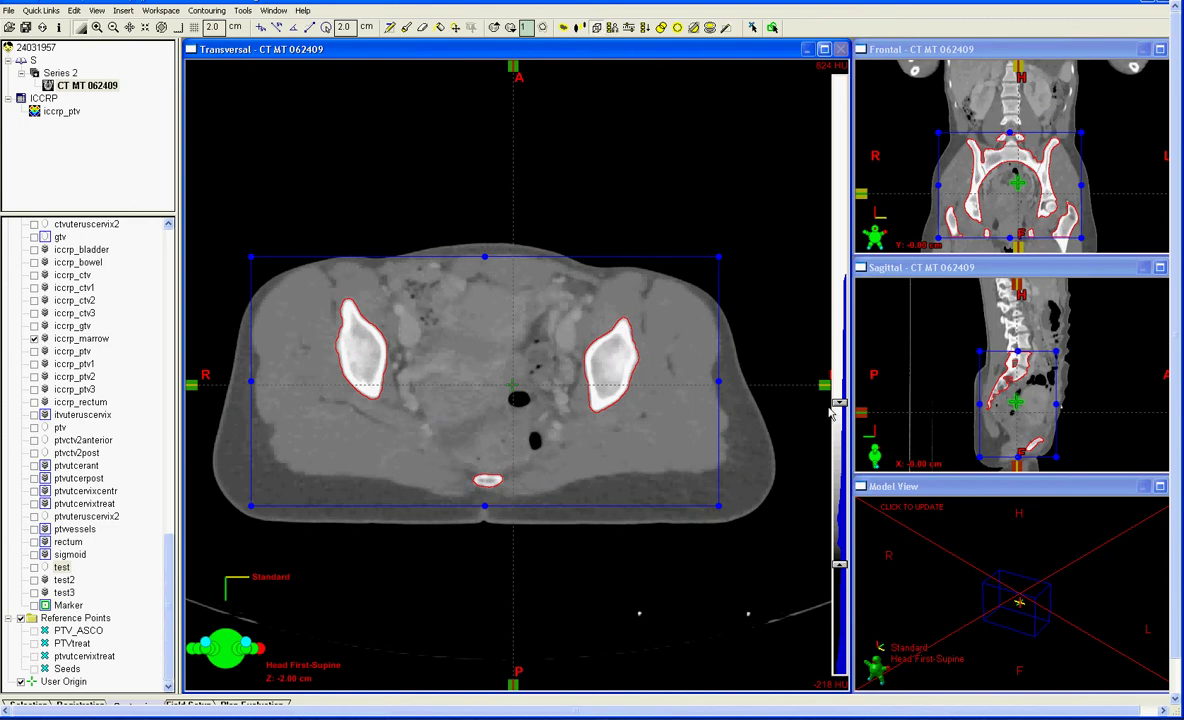
Set the CT display to a bone window and move up to the sacrum at Z 3.00 cm.
{"action": "left_click_drag", "start_coordinate": [838, 404], "coordinate": [840, 511]}
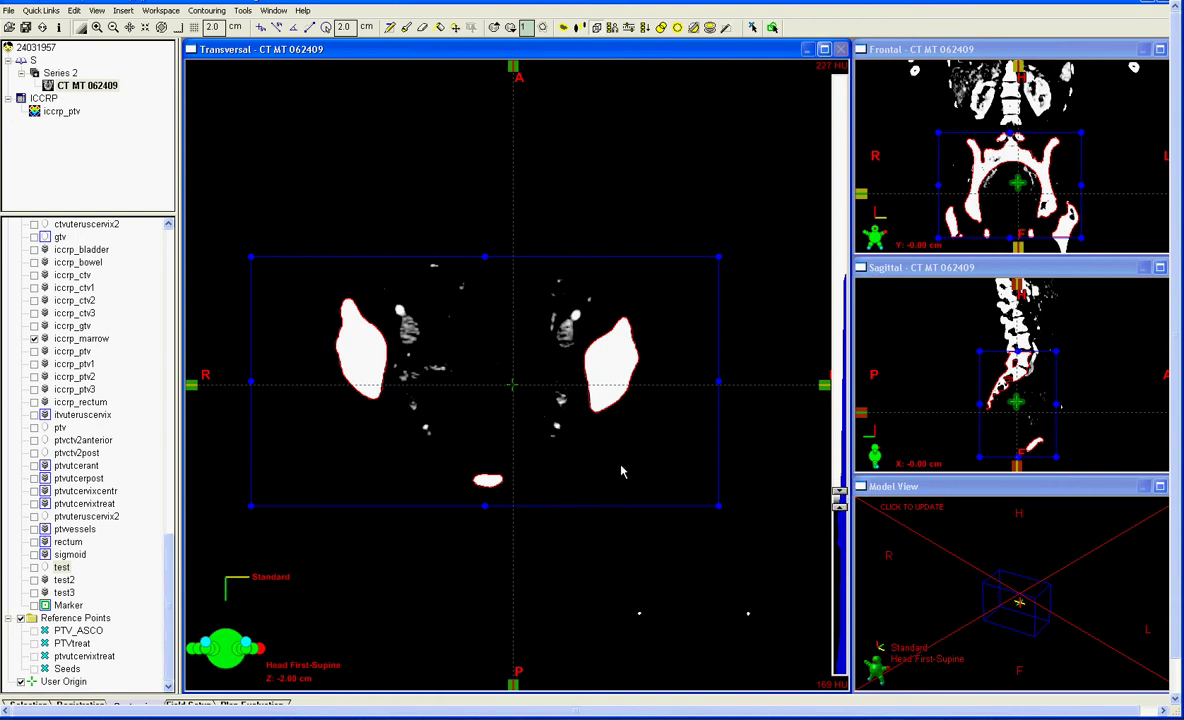
{"action": "scroll", "coordinate": [614, 443], "scroll_direction": "up", "scroll_amount": 7}
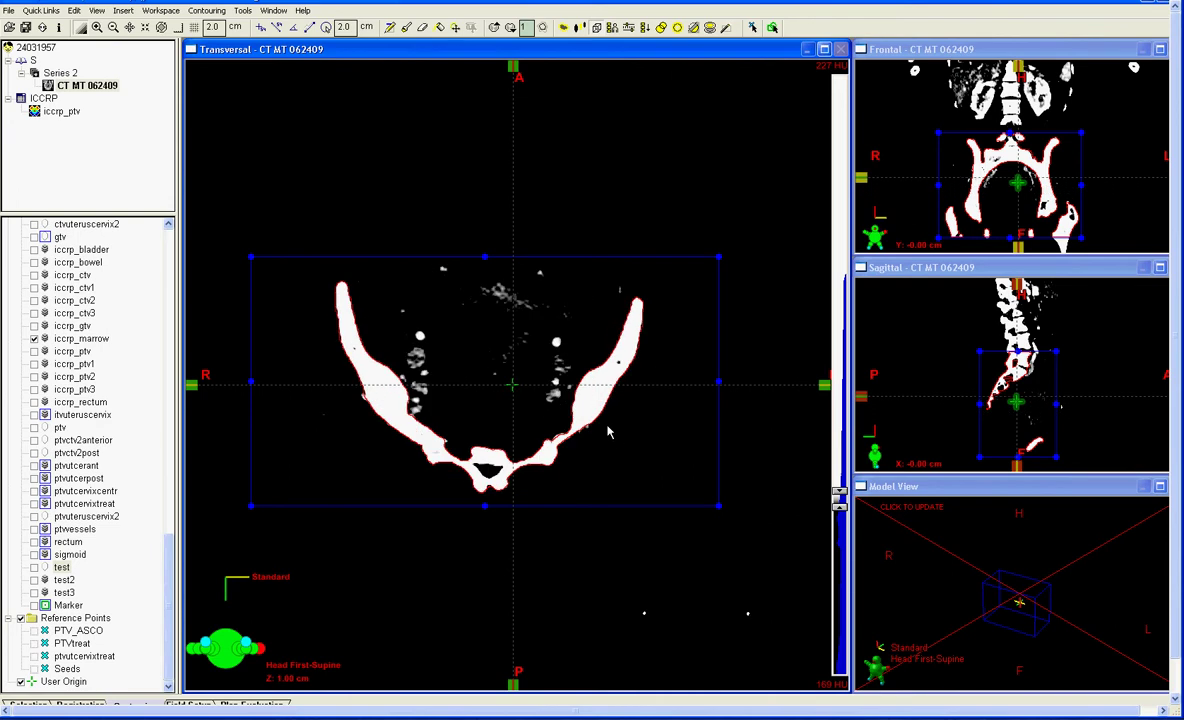
{"action": "scroll", "coordinate": [606, 431], "scroll_direction": "up", "scroll_amount": 3}
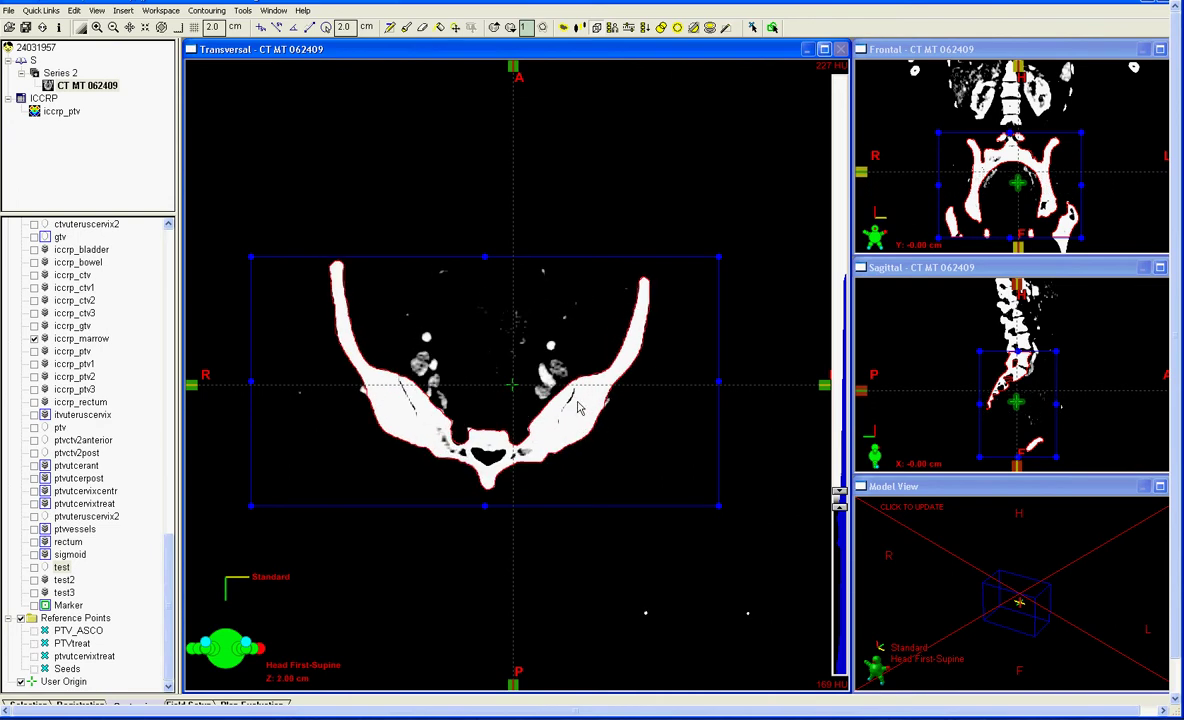
Flood-fill the pelvic bones in 3D from a seed in the bone at volume growing intensity 40.
{"action": "left_click", "coordinate": [408, 27]}
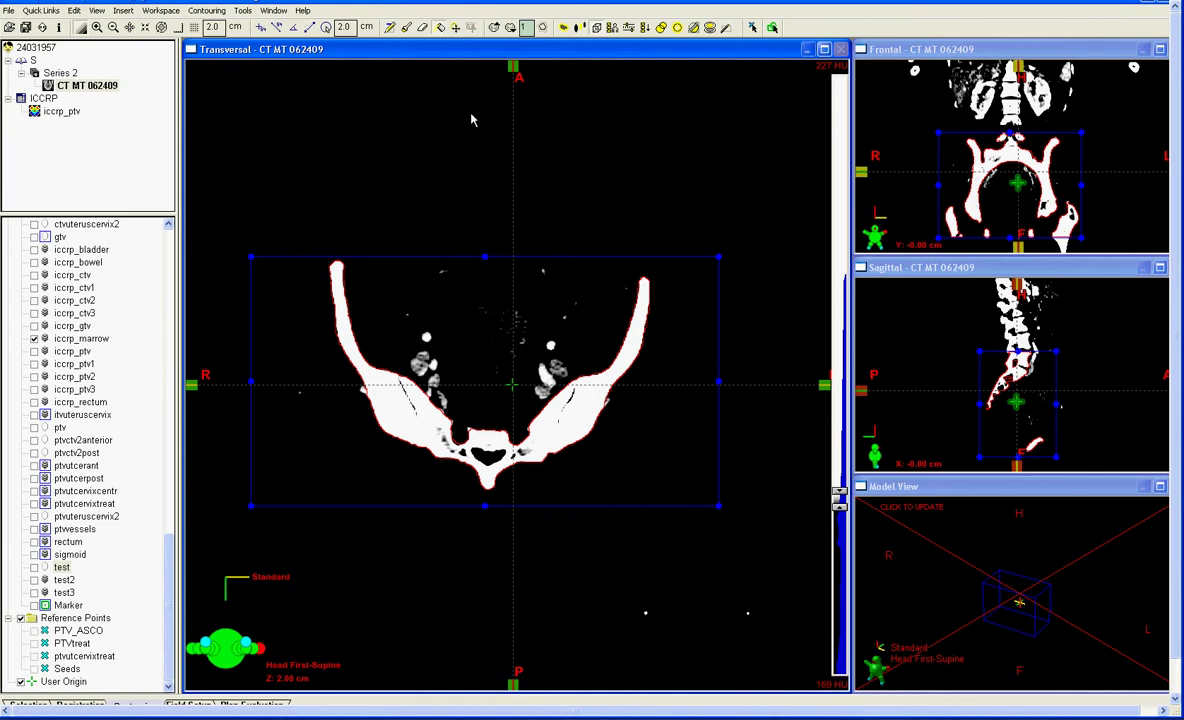
{"action": "left_click", "coordinate": [533, 390]}
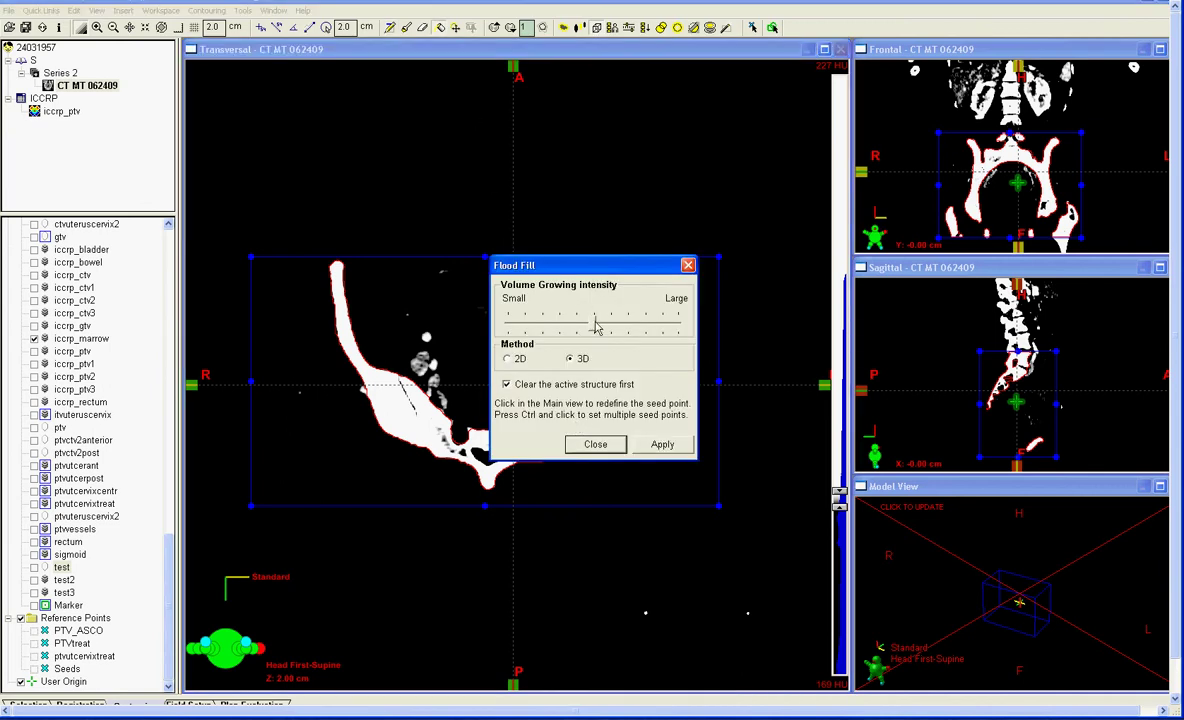
{"action": "left_click_drag", "start_coordinate": [593, 328], "coordinate": [577, 329]}
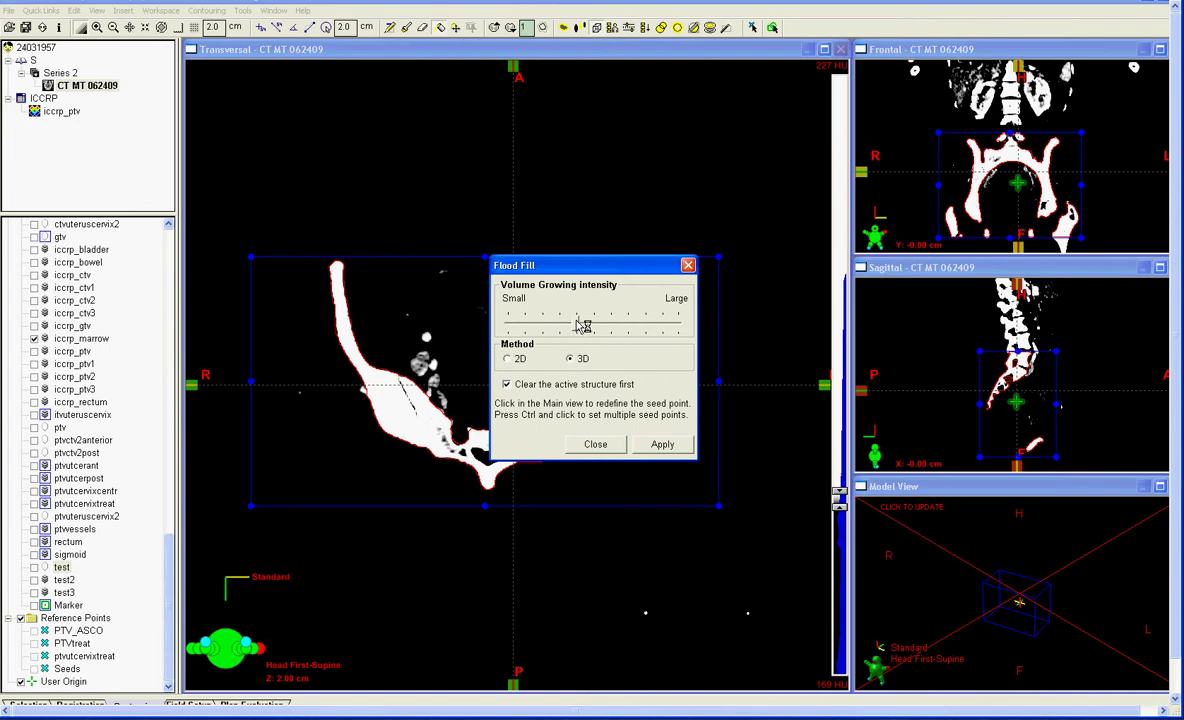
{"action": "left_click", "coordinate": [659, 445]}
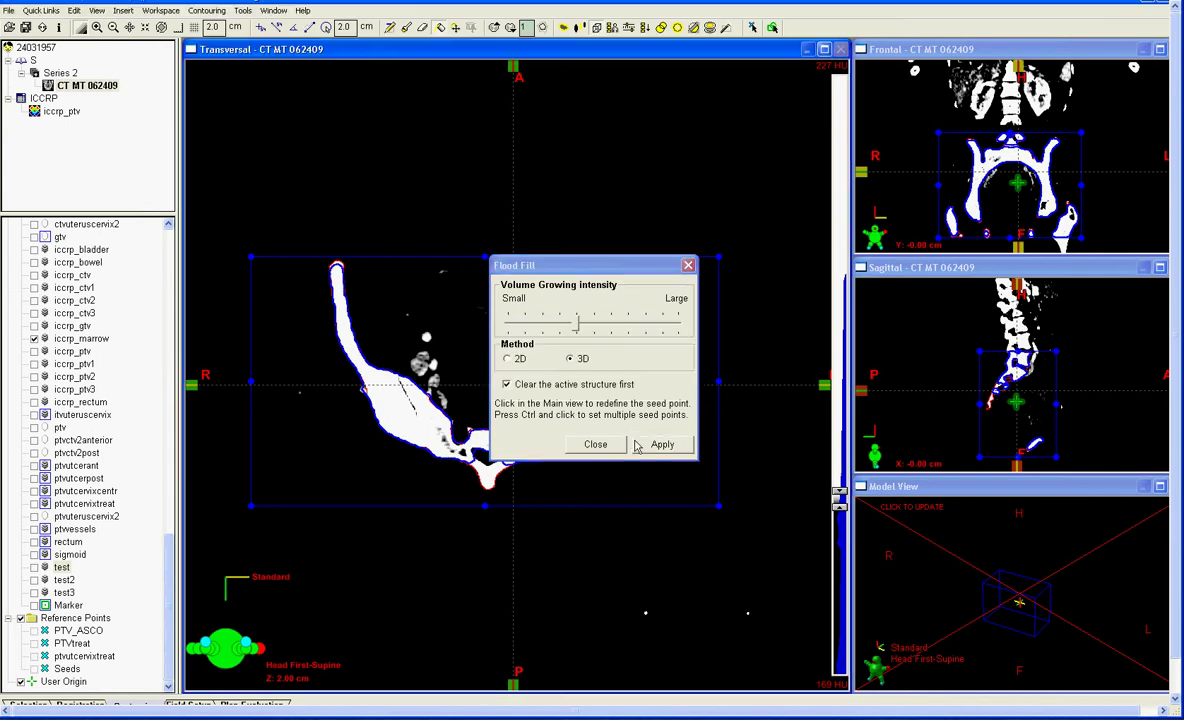
{"action": "left_click", "coordinate": [592, 441]}
Page up and down through the pelvic slices checking the blue flood-filled outline, ending at Z 2.75 cm.
{"action": "scroll", "coordinate": [534, 462], "scroll_direction": "up", "scroll_amount": 3}
{"action": "scroll", "coordinate": [534, 472], "scroll_direction": "up", "scroll_amount": 2}
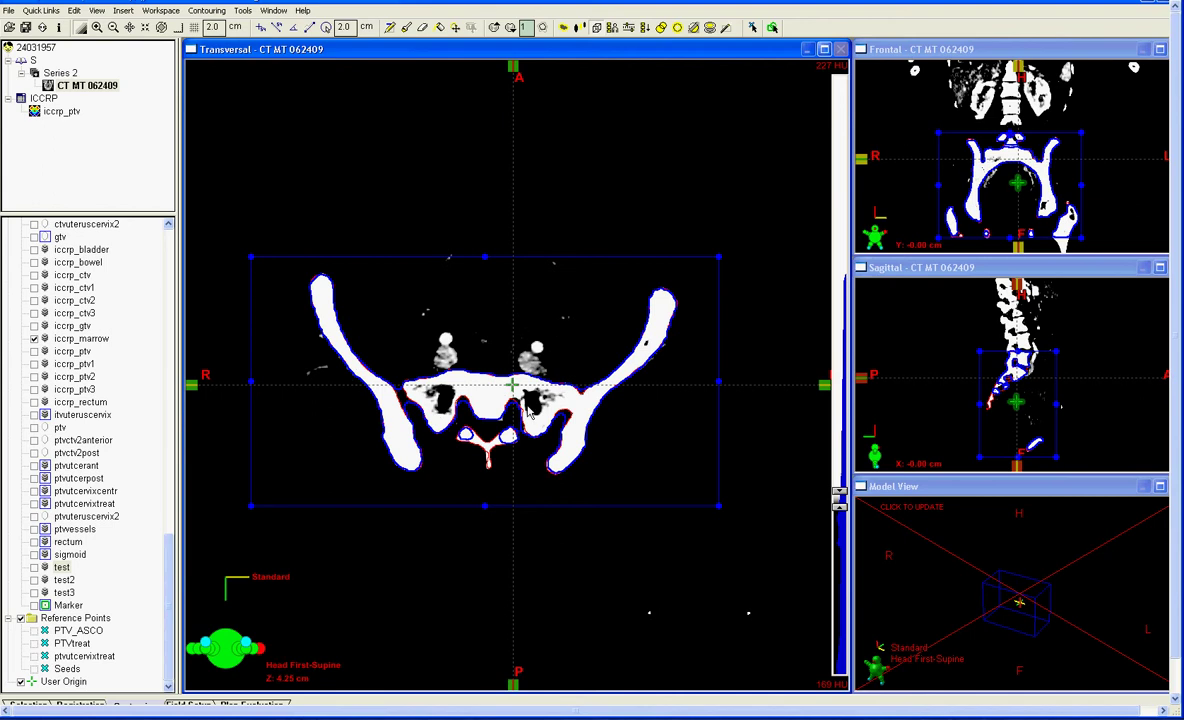
{"action": "scroll", "coordinate": [483, 390], "scroll_direction": "up", "scroll_amount": 2}
{"action": "scroll", "coordinate": [483, 390], "scroll_direction": "up", "scroll_amount": 5}
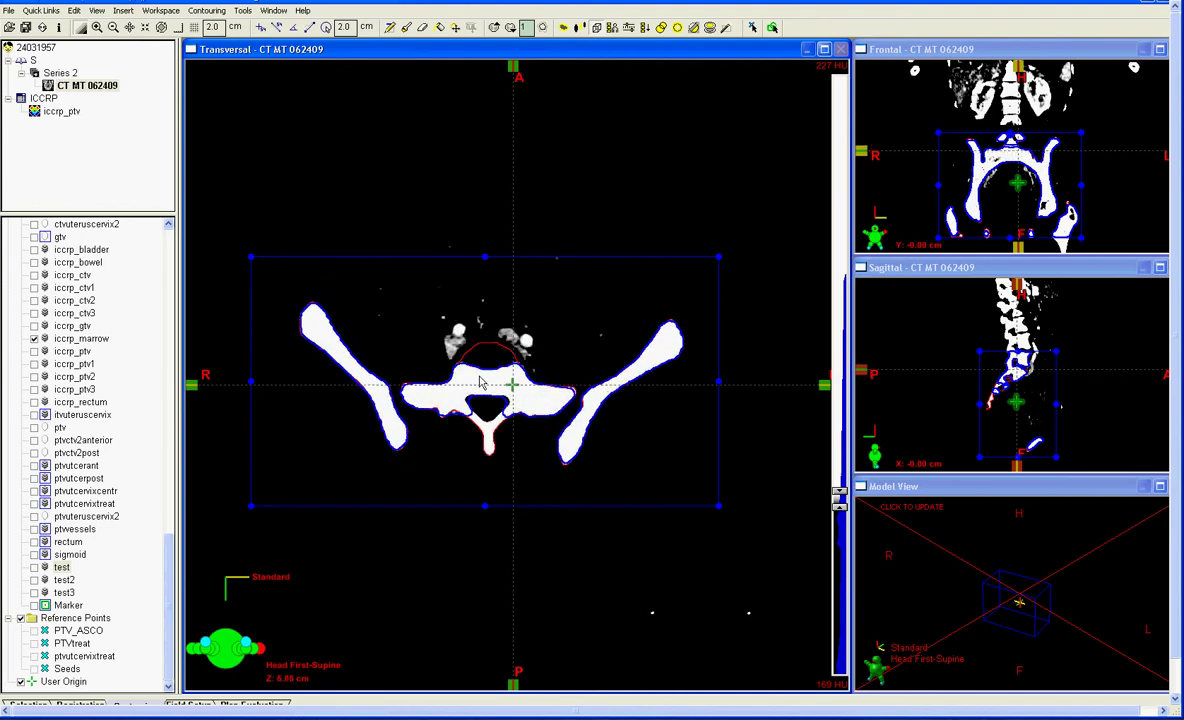
{"action": "scroll", "coordinate": [481, 381], "scroll_direction": "up", "scroll_amount": 4}
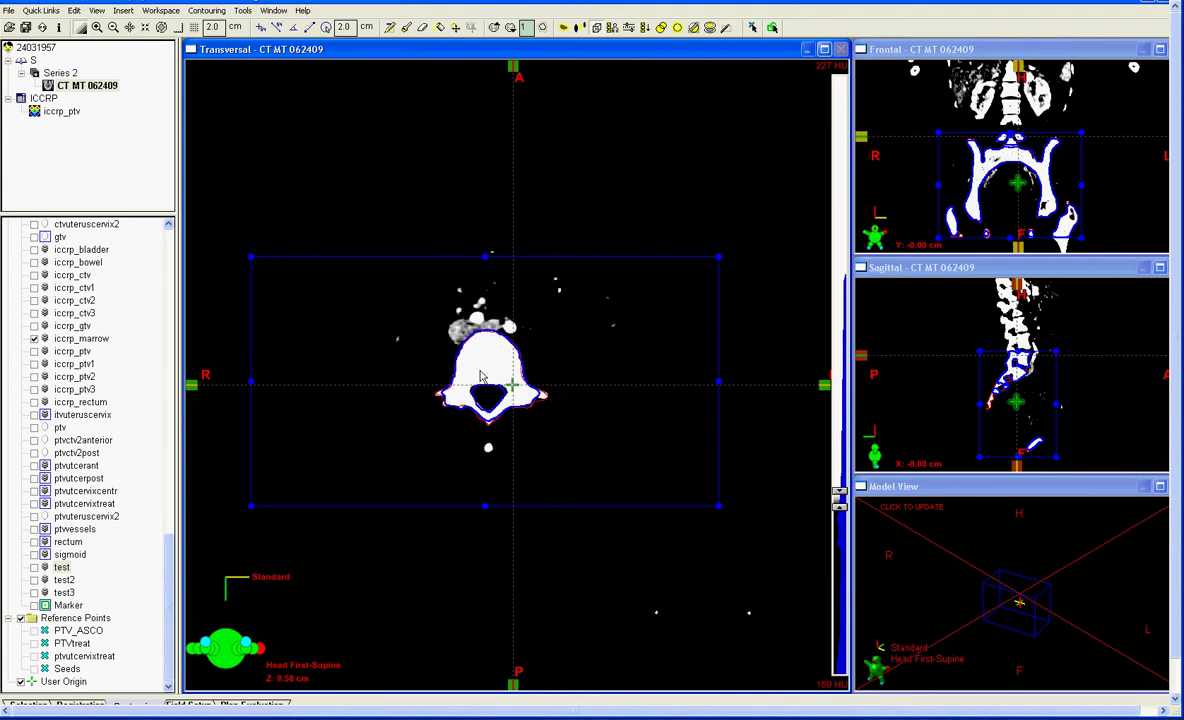
{"action": "scroll", "coordinate": [481, 377], "scroll_direction": "down", "scroll_amount": 3}
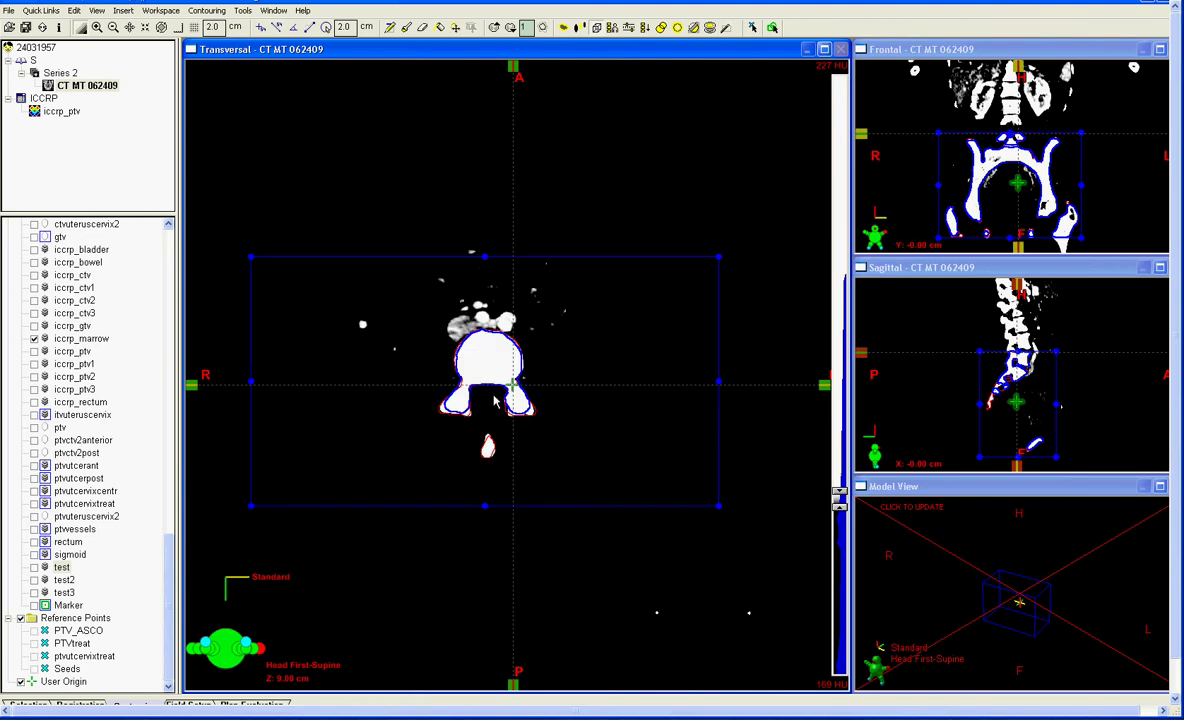
{"action": "scroll", "coordinate": [491, 398], "scroll_direction": "down", "scroll_amount": 4}
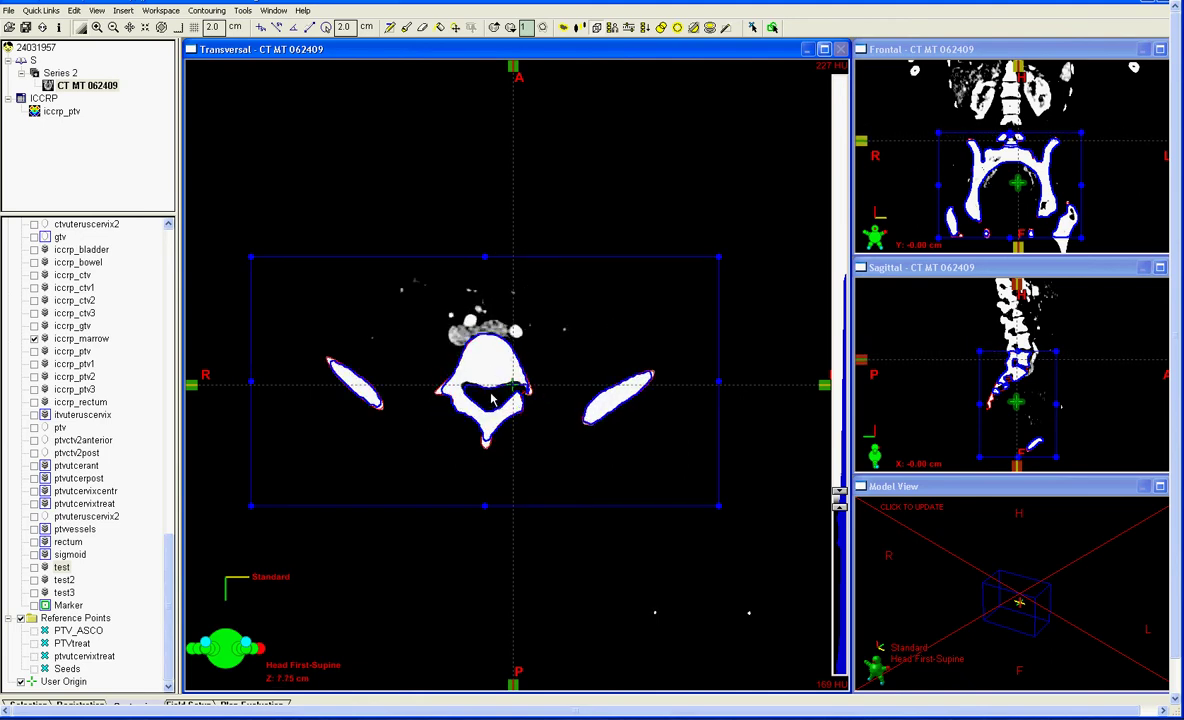
{"action": "scroll", "coordinate": [500, 420], "scroll_direction": "down", "scroll_amount": 1}
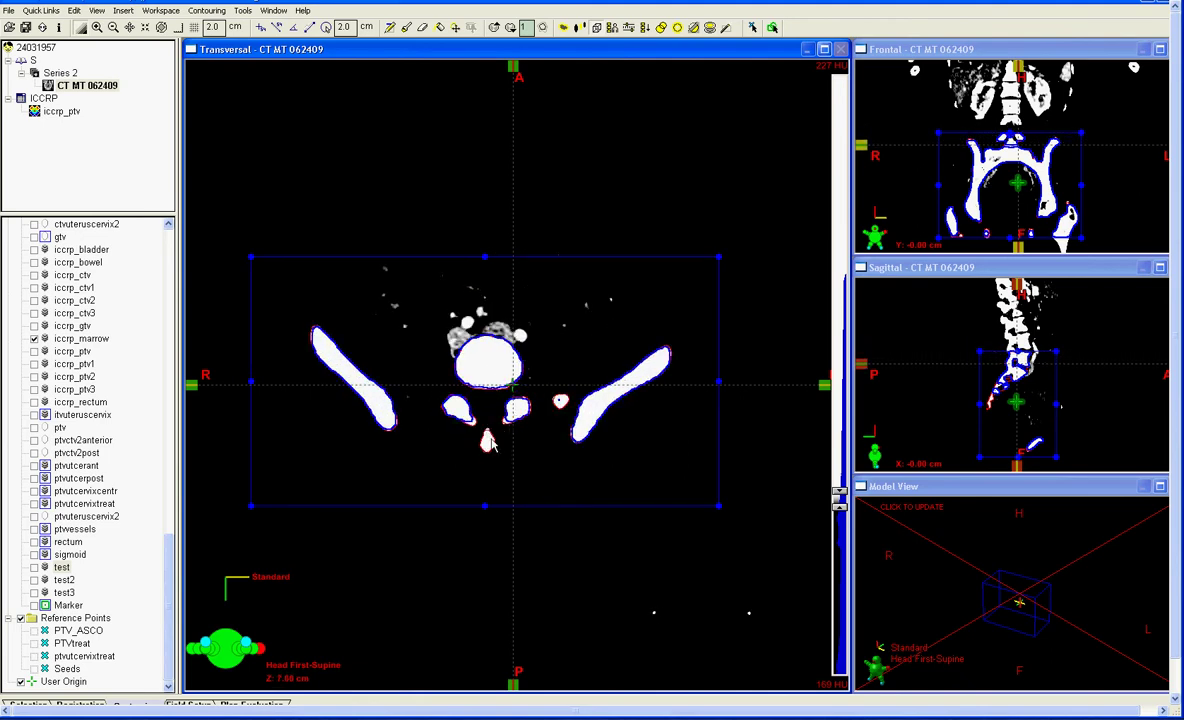
{"action": "scroll", "coordinate": [491, 443], "scroll_direction": "down", "scroll_amount": 5}
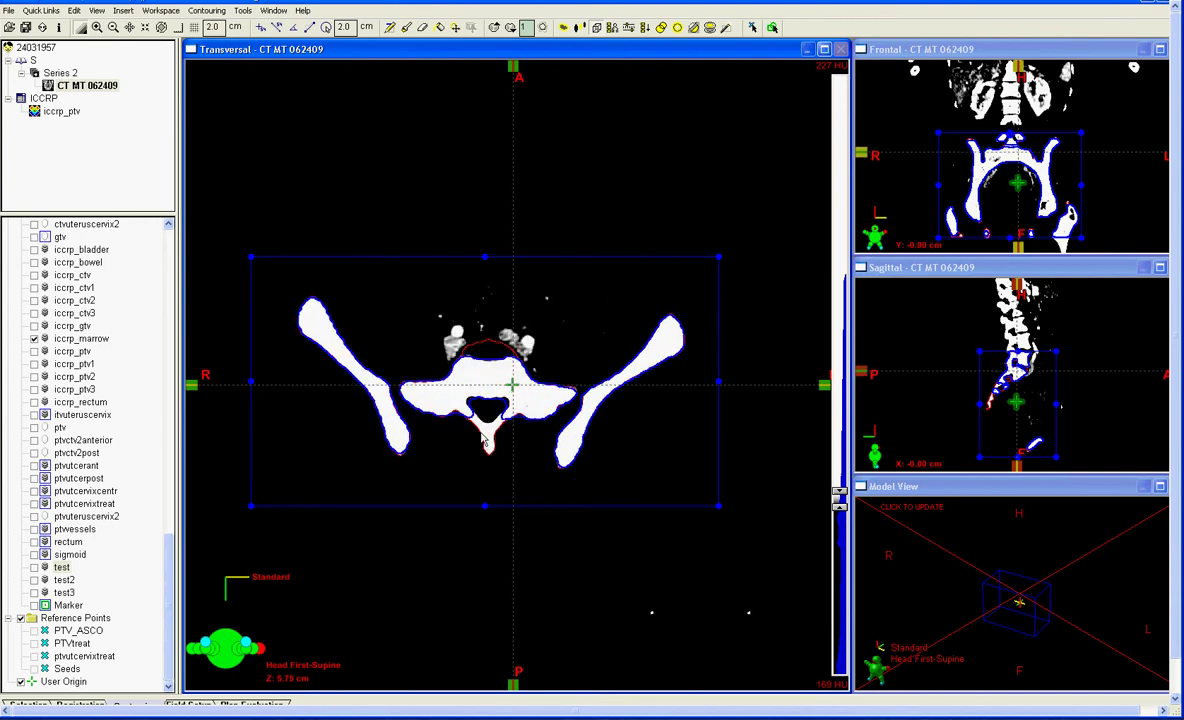
{"action": "scroll", "coordinate": [448, 408], "scroll_direction": "down", "scroll_amount": 4}
{"action": "scroll", "coordinate": [472, 433], "scroll_direction": "down", "scroll_amount": 8}
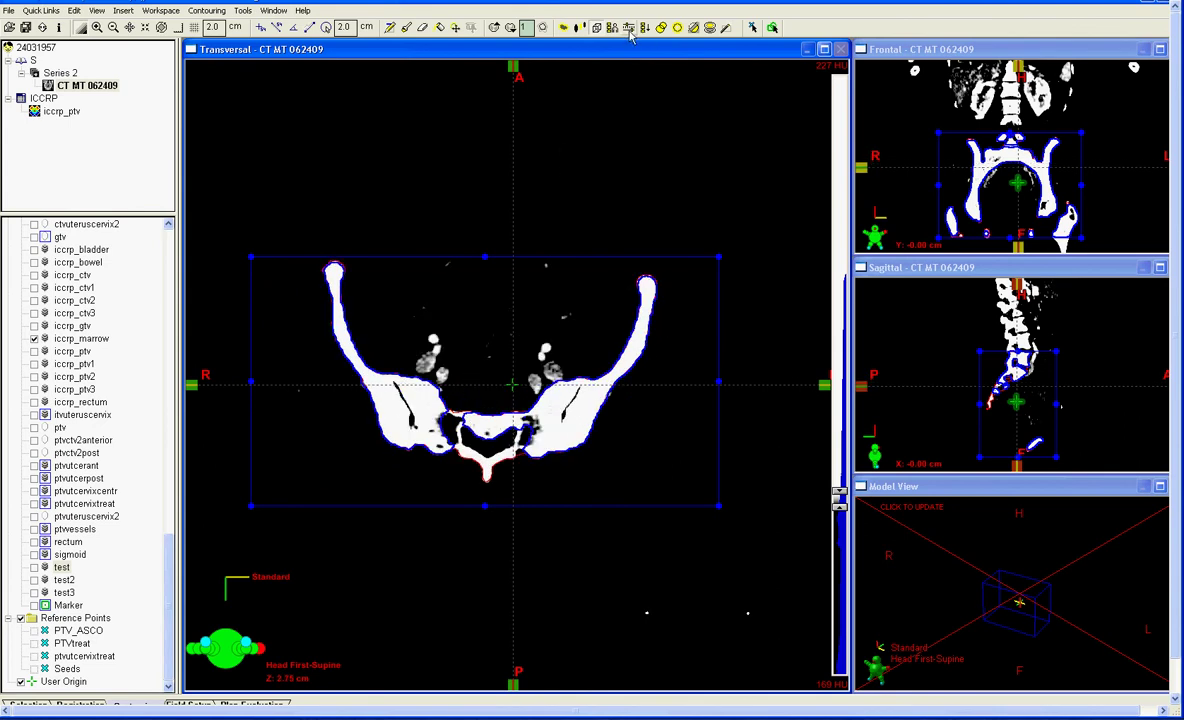
Clear the test structure's contours from all planes of the primary image.
{"action": "right_click", "coordinate": [62, 567]}
{"action": "mouse_move", "coordinate": [100, 340]}
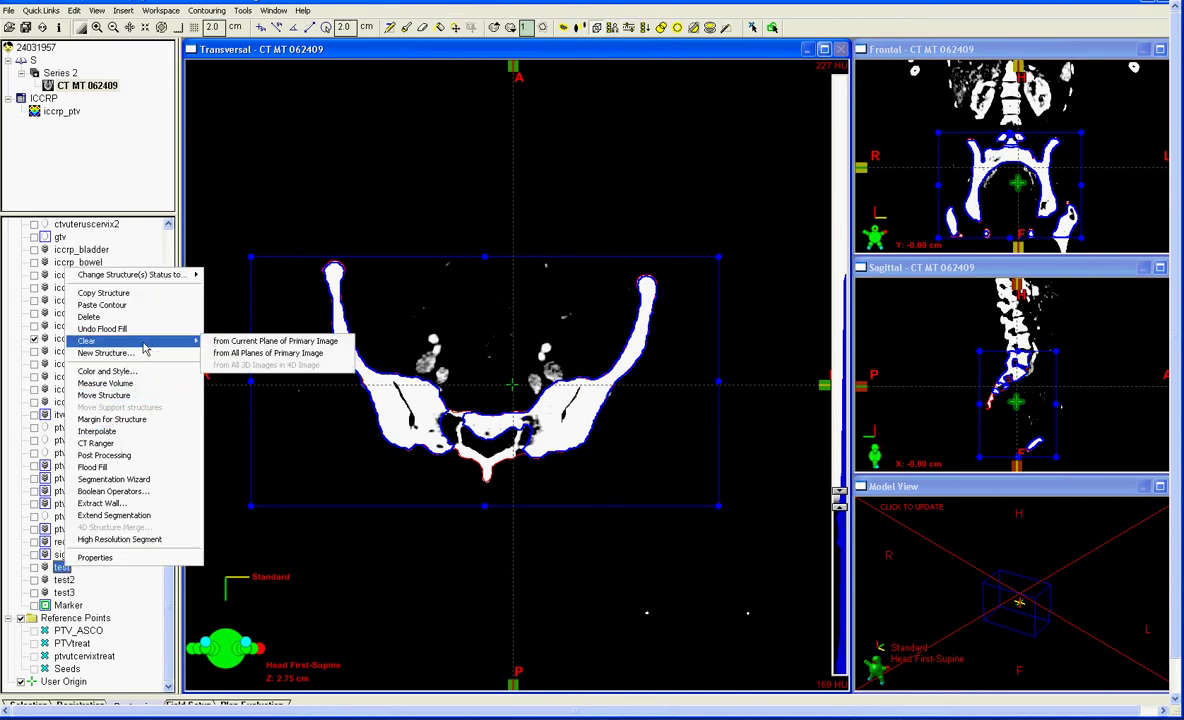
{"action": "left_click", "coordinate": [218, 352]}
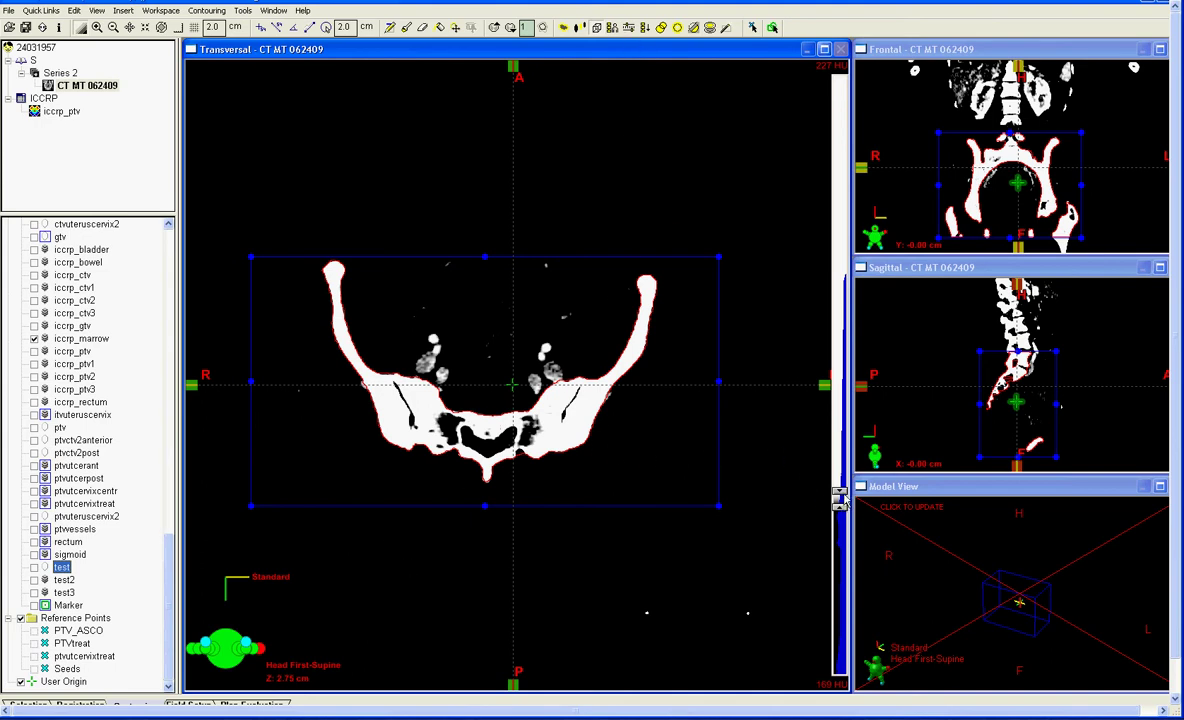
Narrow the bone window slightly and move to the slice at Z 2.25 cm.
{"action": "left_click", "coordinate": [840, 497]}
{"action": "left_click_drag", "start_coordinate": [840, 497], "coordinate": [840, 493]}
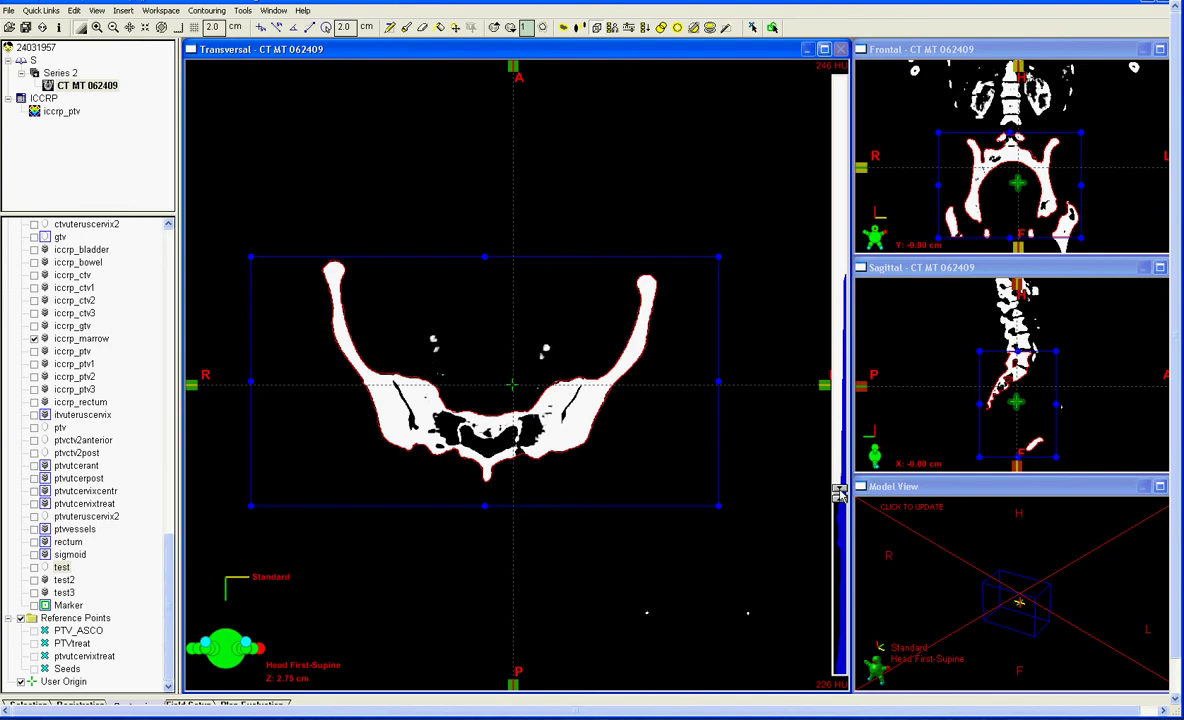
{"action": "scroll", "coordinate": [621, 466], "scroll_direction": "down", "scroll_amount": 2}
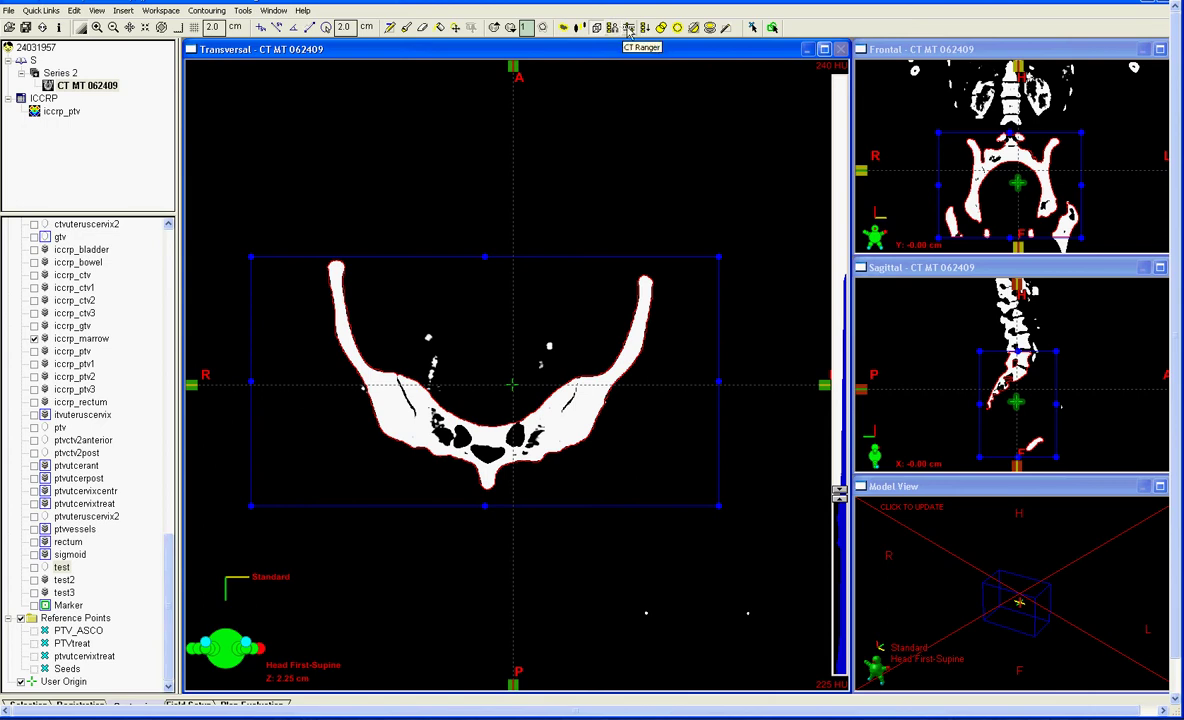
Run a 3-D CT Ranger fill of the test structure using the 223–1391 HU bone range.
{"action": "left_click", "coordinate": [629, 30]}
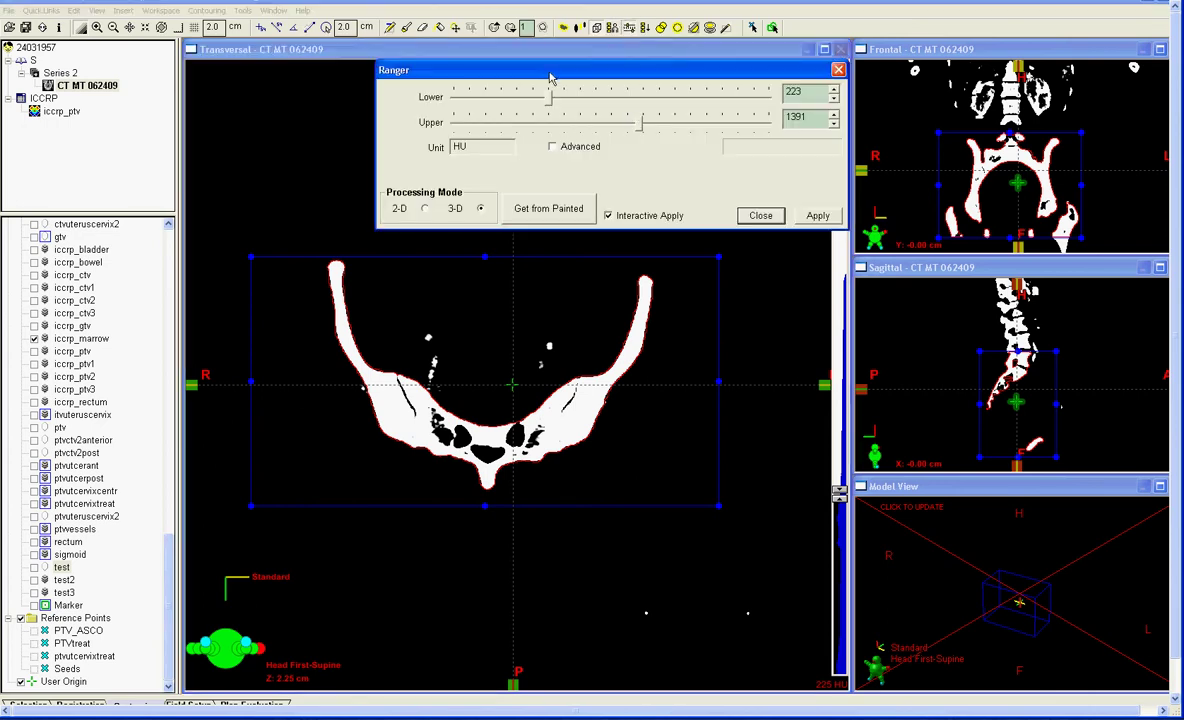
{"action": "left_click_drag", "start_coordinate": [557, 74], "coordinate": [529, 94]}
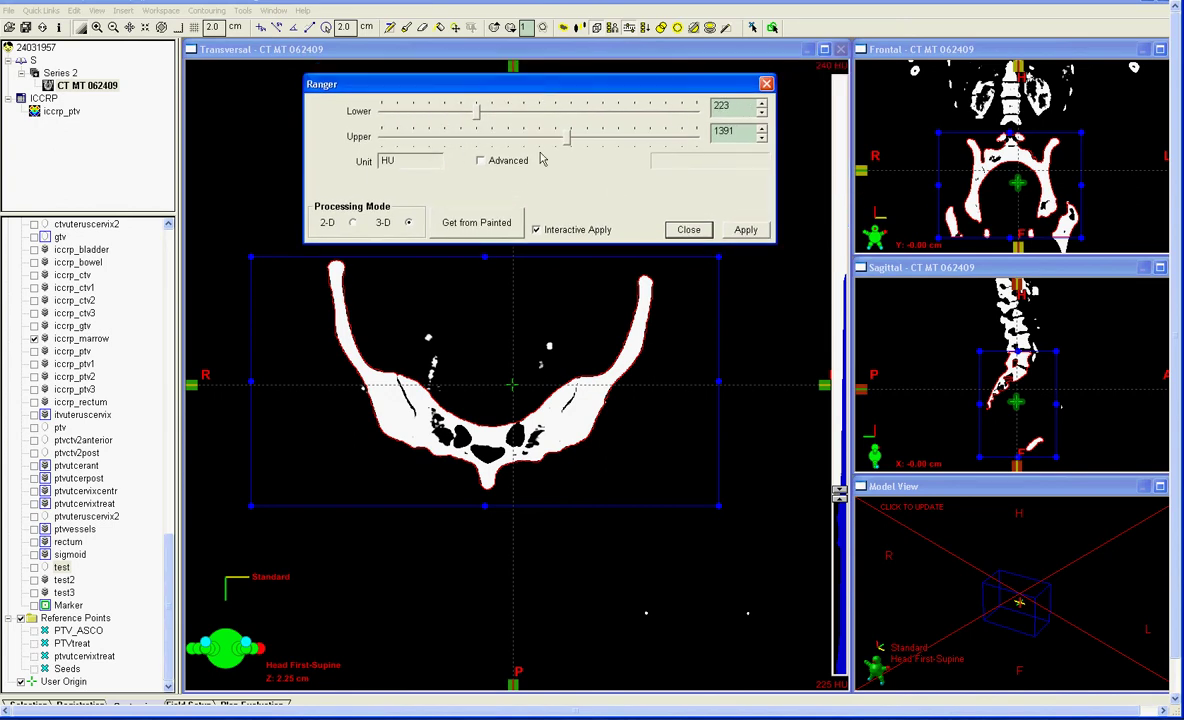
{"action": "left_click", "coordinate": [747, 231]}
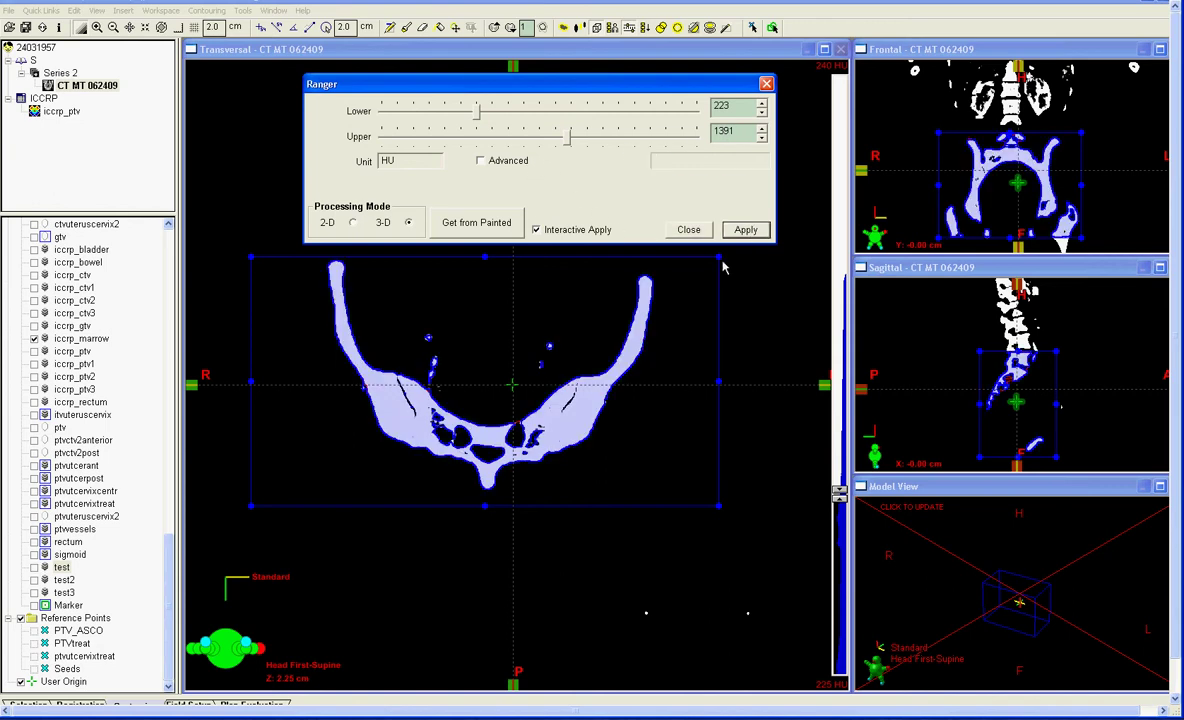
{"action": "left_click", "coordinate": [688, 229]}
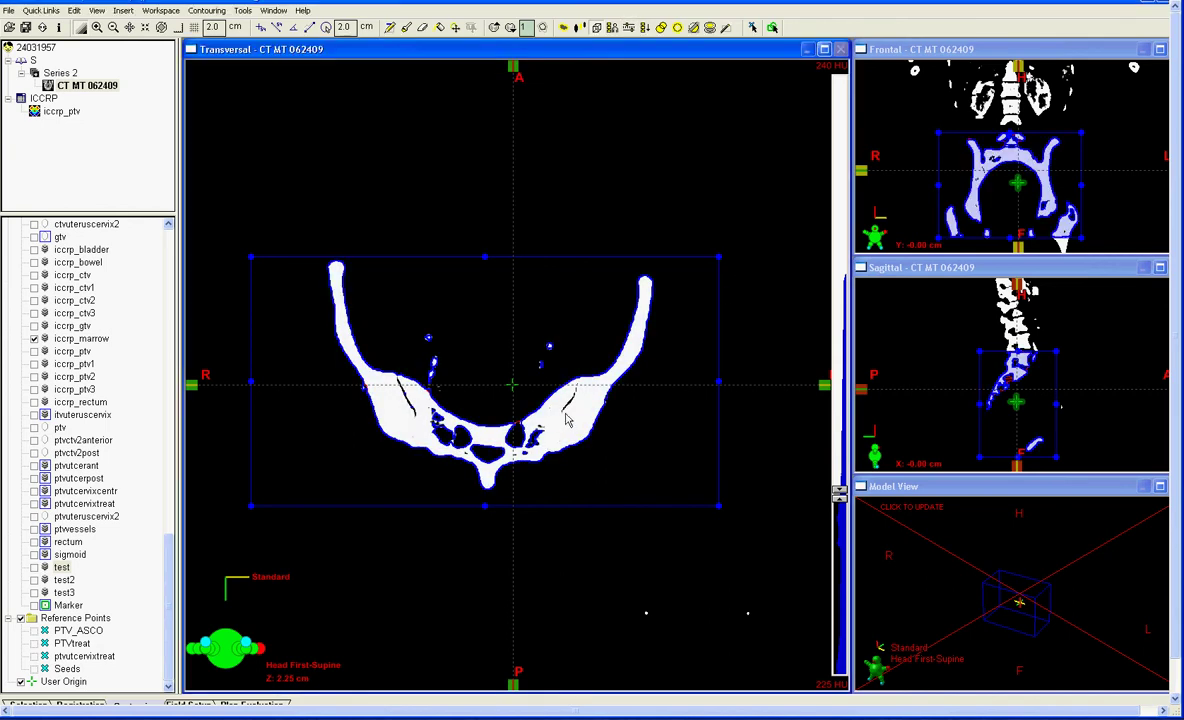
Page through the pelvic slices down to the hip joints at Z -3.25 cm, checking the blue bone outlines.
{"action": "scroll", "coordinate": [430, 412], "scroll_direction": "up", "scroll_amount": 7}
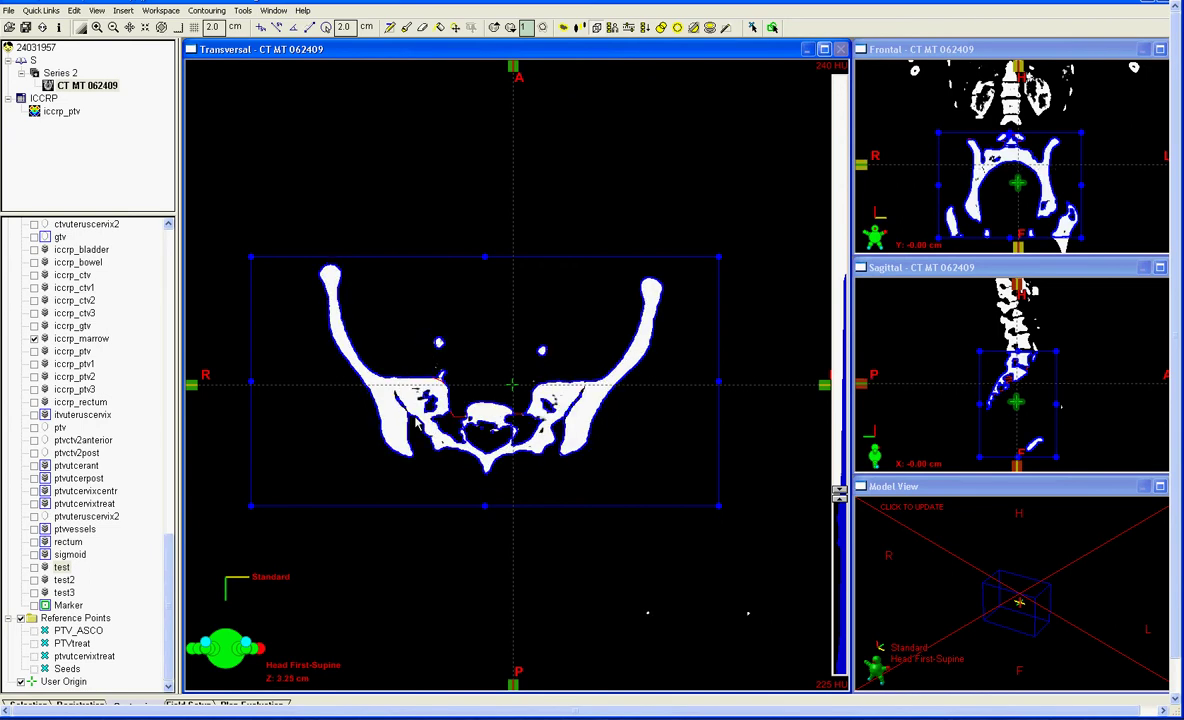
{"action": "scroll", "coordinate": [418, 424], "scroll_direction": "up", "scroll_amount": 1}
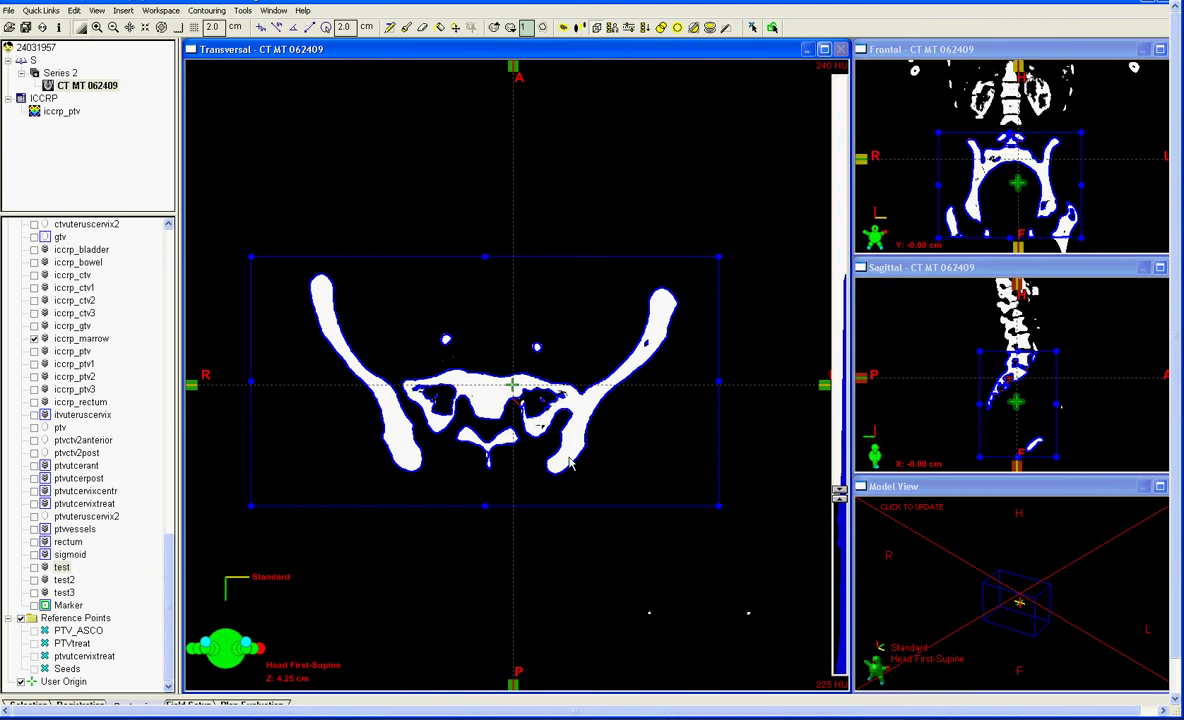
{"action": "scroll", "coordinate": [490, 398], "scroll_direction": "up", "scroll_amount": 4}
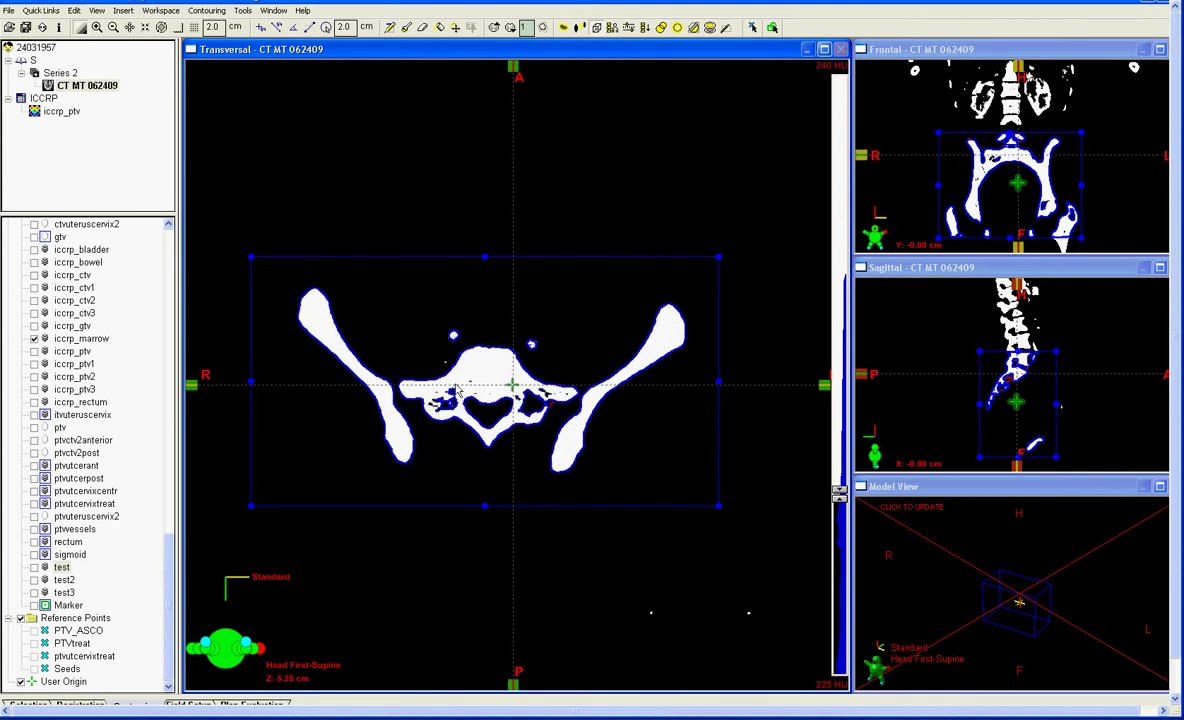
{"action": "scroll", "coordinate": [346, 384], "scroll_direction": "up", "scroll_amount": 9}
{"action": "scroll", "coordinate": [450, 390], "scroll_direction": "up", "scroll_amount": 3}
{"action": "scroll", "coordinate": [515, 388], "scroll_direction": "down", "scroll_amount": 4}
{"action": "scroll", "coordinate": [505, 387], "scroll_direction": "down", "scroll_amount": 2}
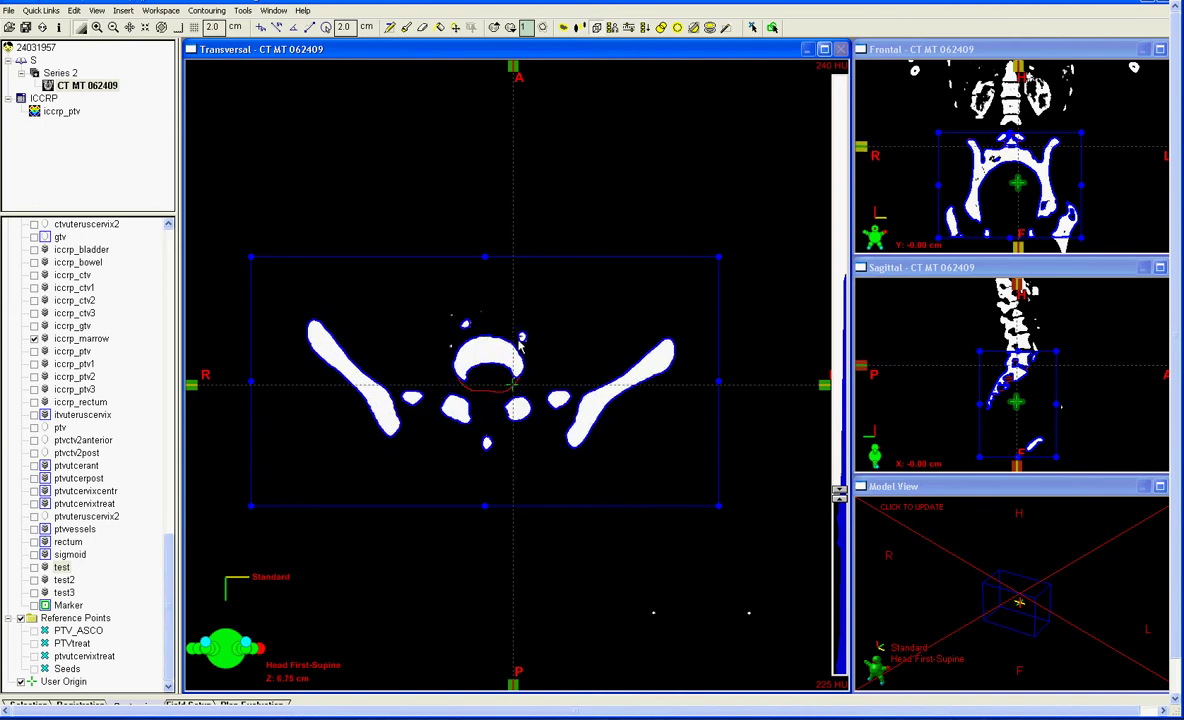
{"action": "scroll", "coordinate": [530, 340], "scroll_direction": "down", "scroll_amount": 8}
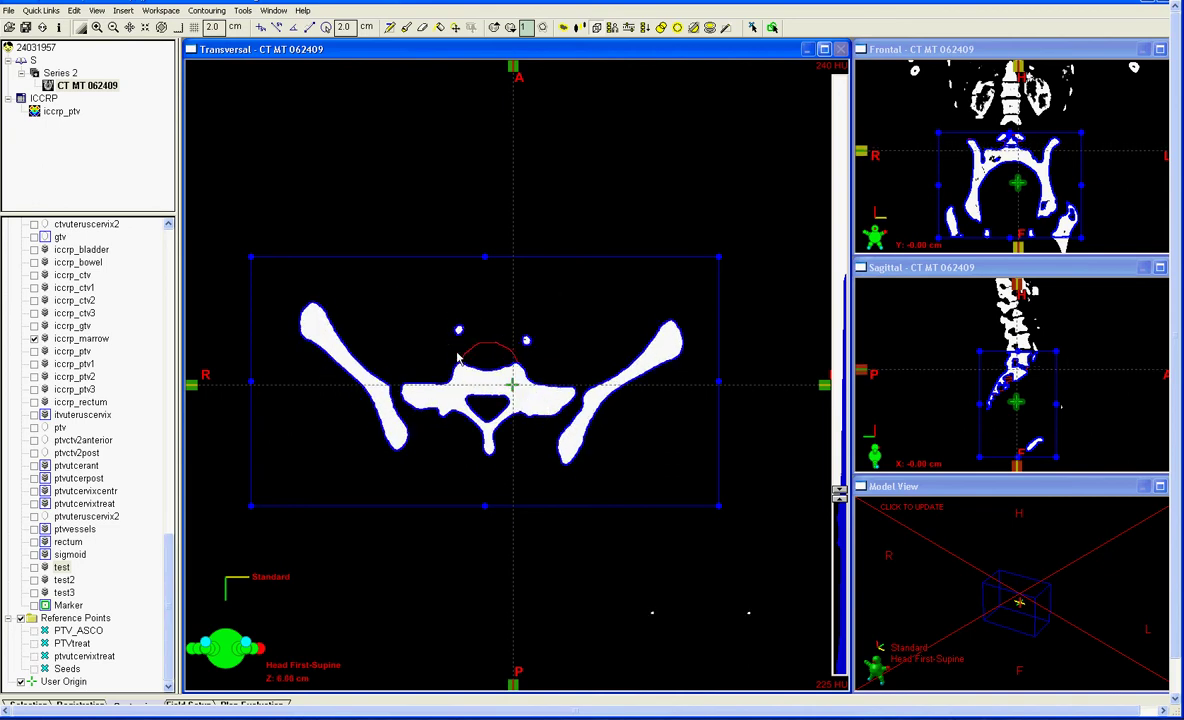
{"action": "scroll", "coordinate": [613, 352], "scroll_direction": "down", "scroll_amount": 13}
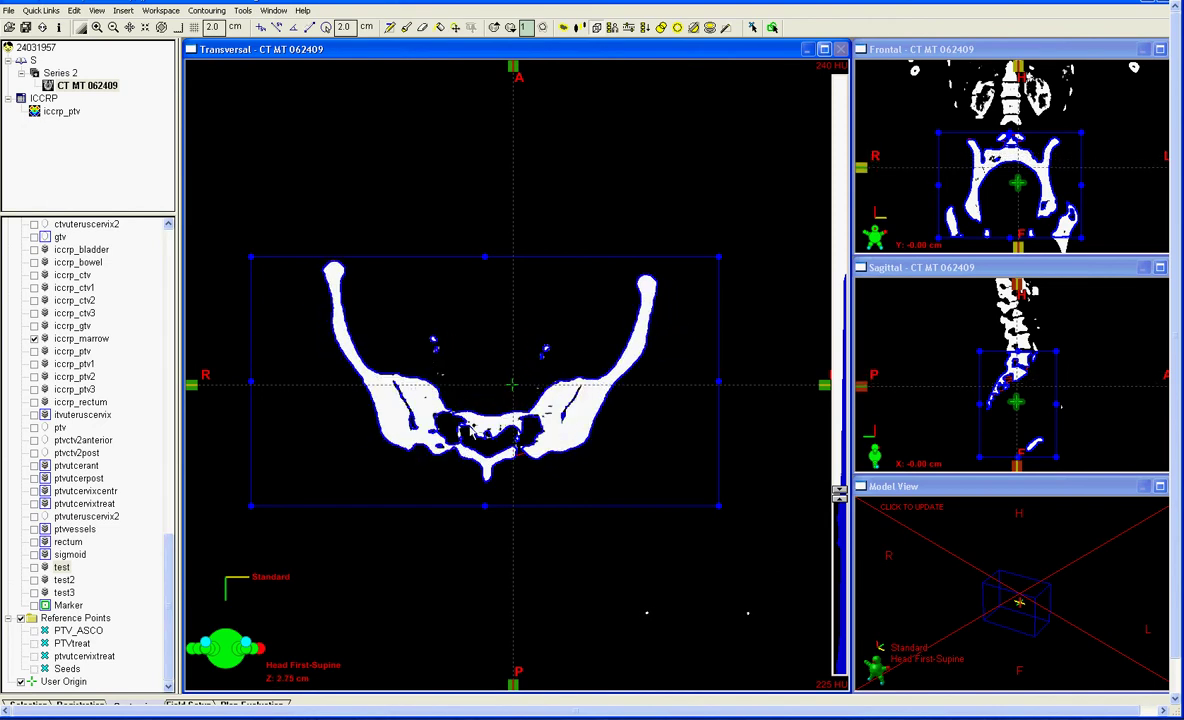
{"action": "scroll", "coordinate": [425, 424], "scroll_direction": "down", "scroll_amount": 14}
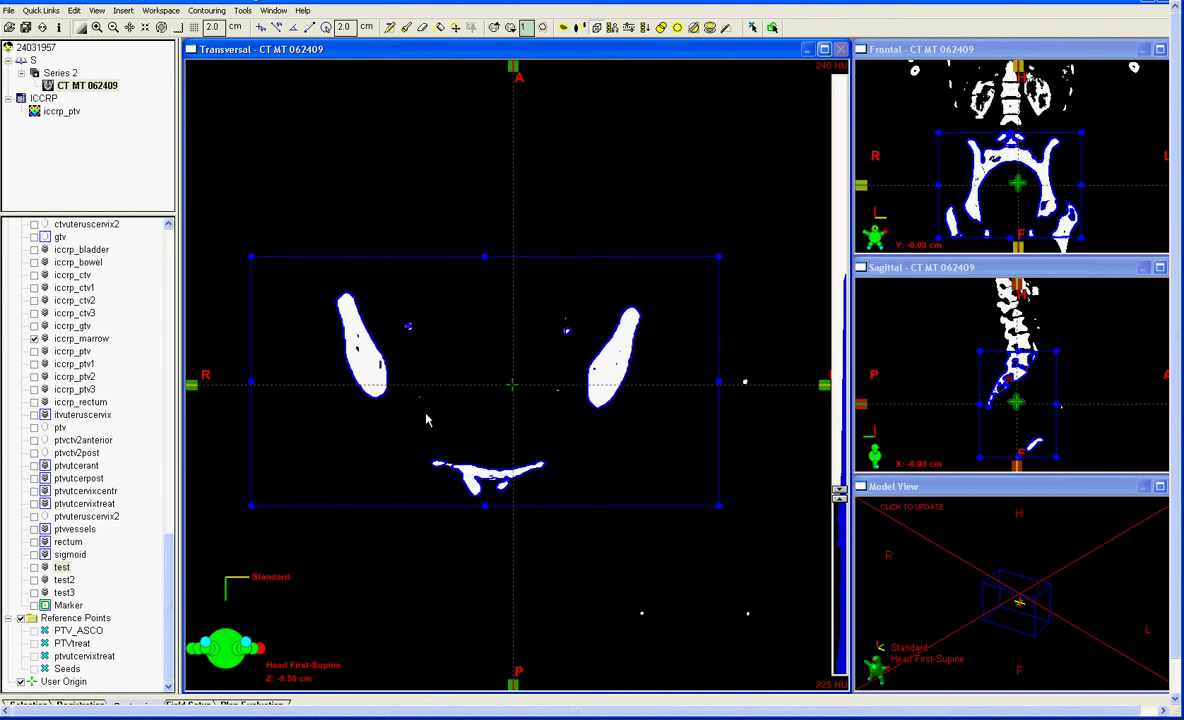
{"action": "scroll", "coordinate": [424, 412], "scroll_direction": "down", "scroll_amount": 5}
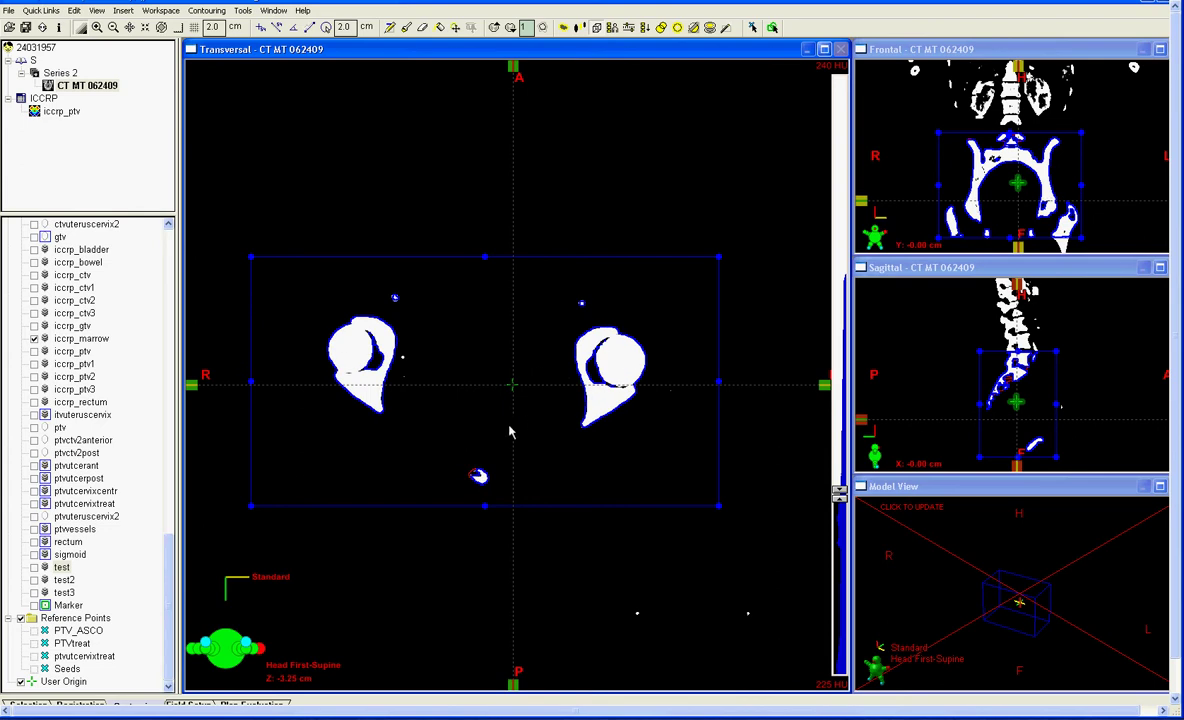